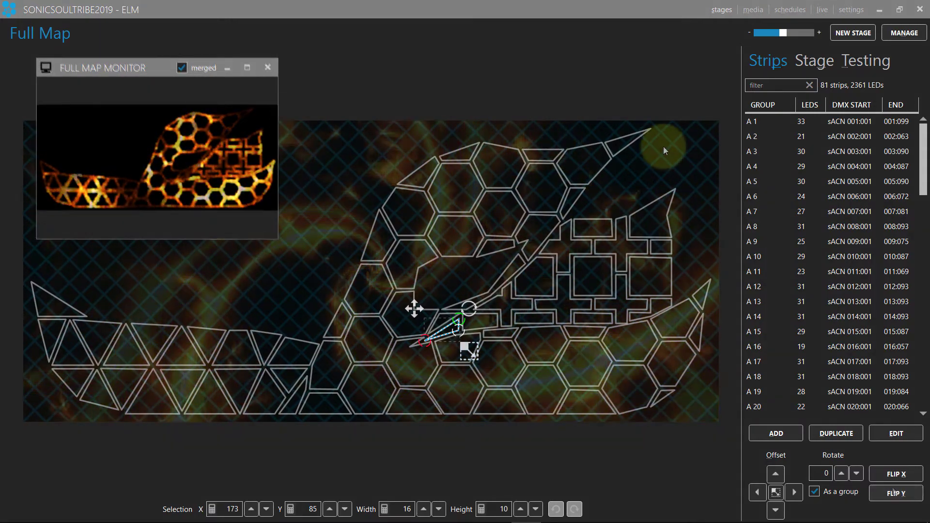
- Step through the strips from A 1 down to A 13 to inspect them
{"action": "left_click", "coordinate": [754, 127]}
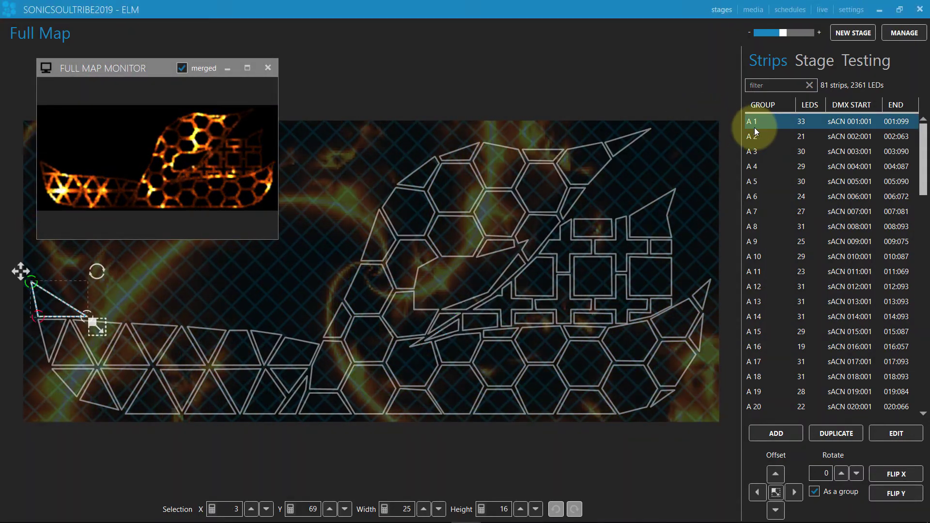
{"action": "key", "text": "Down"}
{"action": "key", "text": "Down"}
{"action": "key", "text": "Down"}
{"action": "key", "text": "Down"}
{"action": "key", "text": "Down"}
{"action": "key", "text": "Down"}
{"action": "key", "text": "Down"}
{"action": "key", "text": "Down"}
{"action": "key", "text": "Down"}
{"action": "key", "text": "Down"}
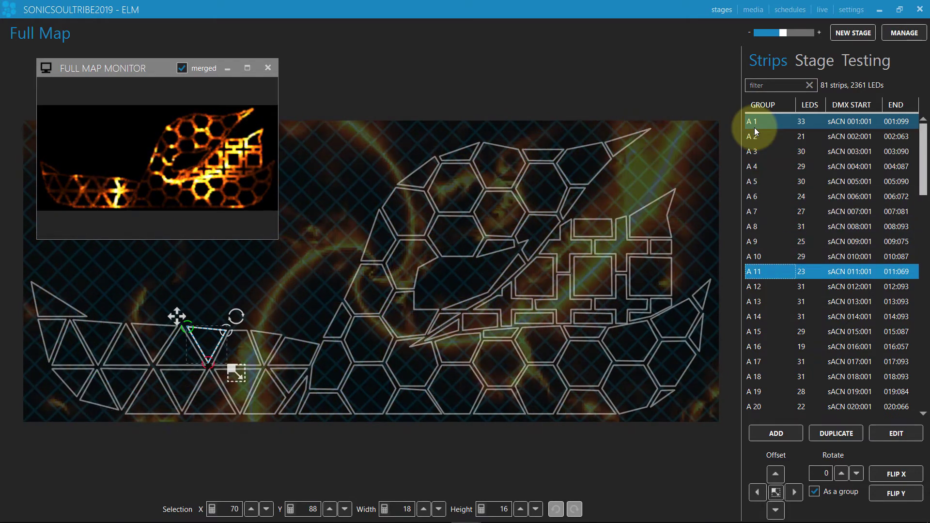
{"action": "key", "text": "Down"}
{"action": "key", "text": "Down"}
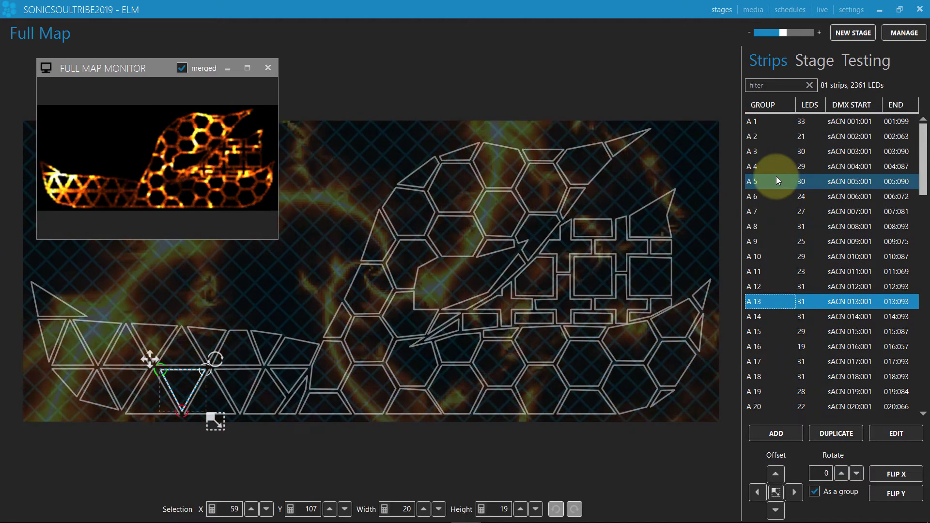
- Select all 81 strips and make a new stage with each strip collapsed onto its own point
{"action": "right_click", "coordinate": [777, 177]}
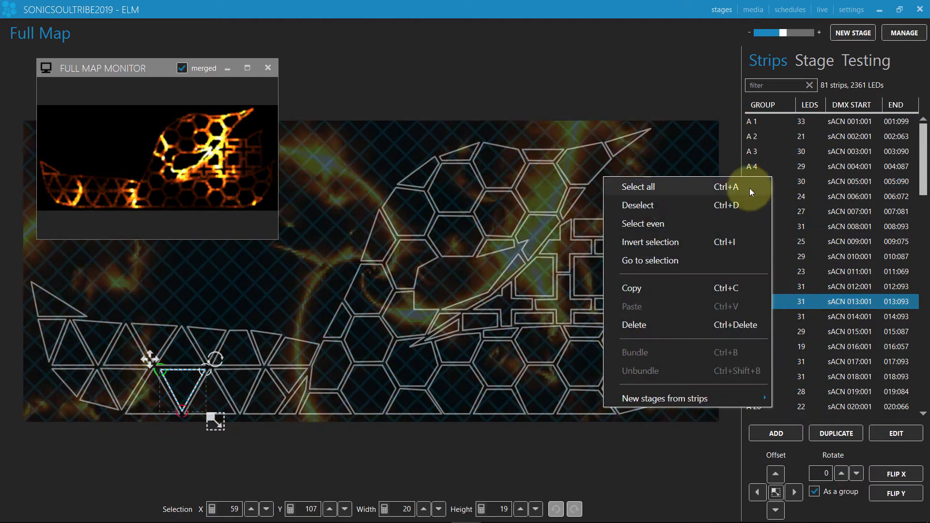
{"action": "left_click", "coordinate": [747, 188]}
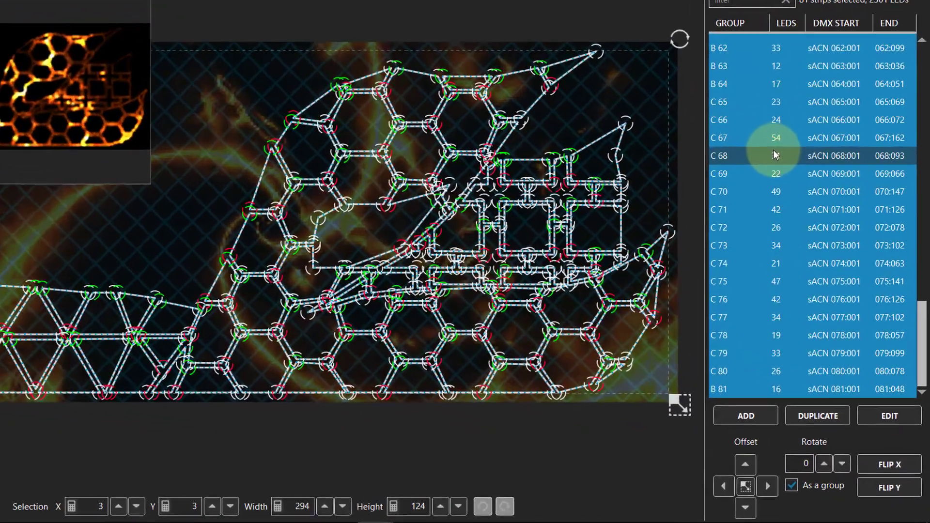
{"action": "right_click", "coordinate": [799, 213]}
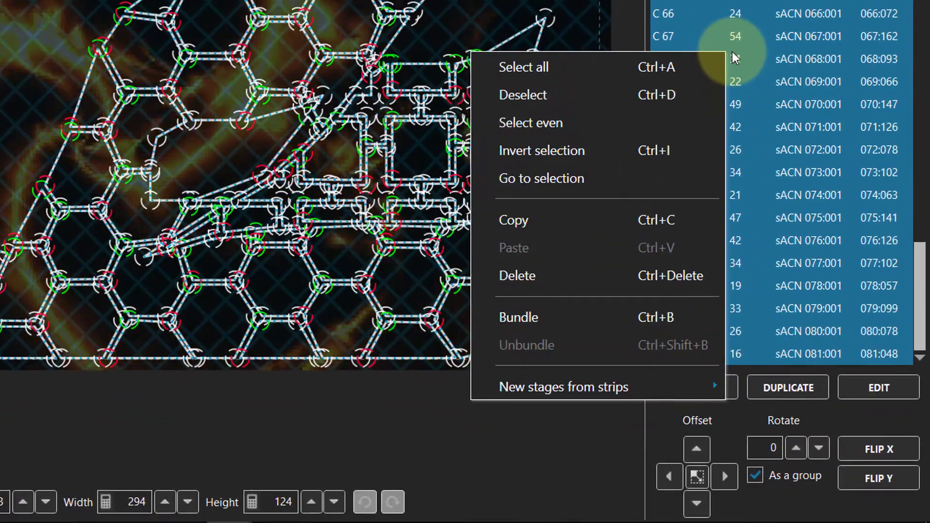
{"action": "mouse_move", "coordinate": [581, 386]}
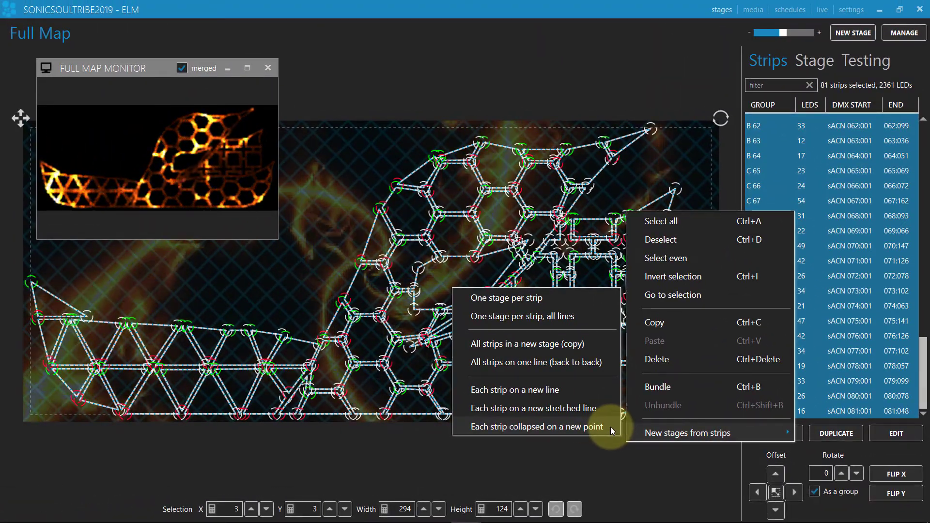
{"action": "left_click", "coordinate": [610, 426]}
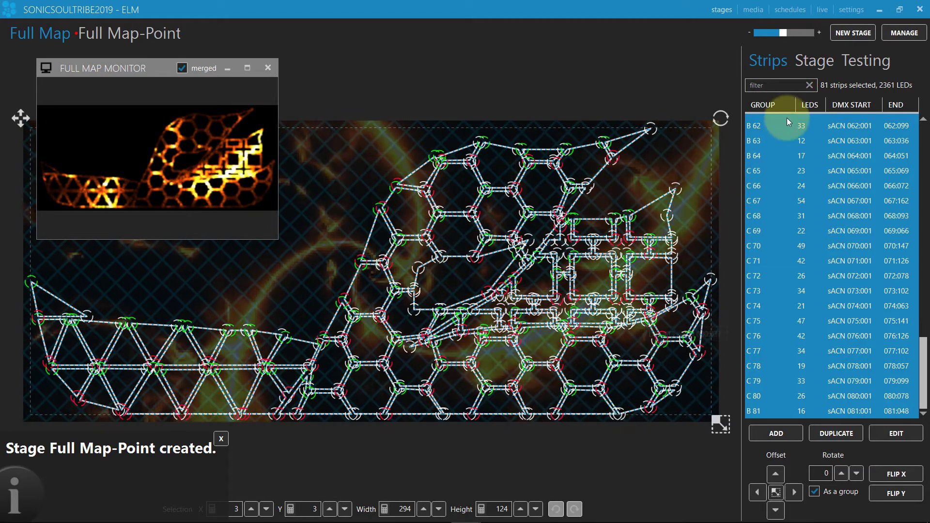
- In Manage Stages, change Full Map-Point's merge mode from overwrite to multiply
{"action": "left_click", "coordinate": [904, 33]}
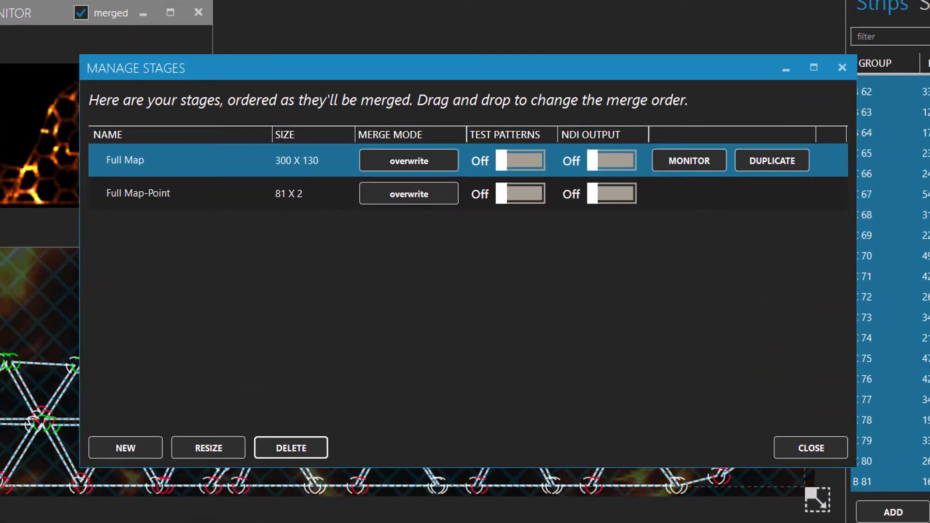
{"action": "left_click", "coordinate": [438, 198]}
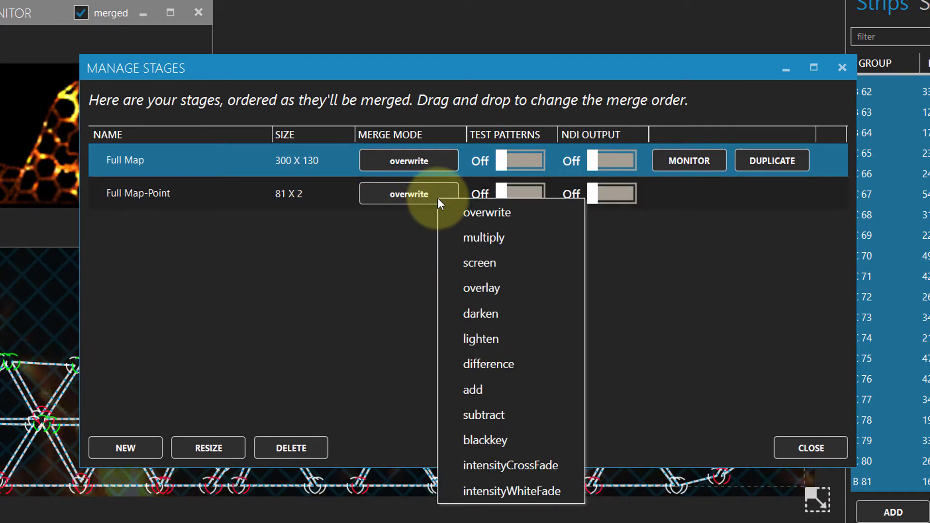
{"action": "left_click", "coordinate": [514, 239]}
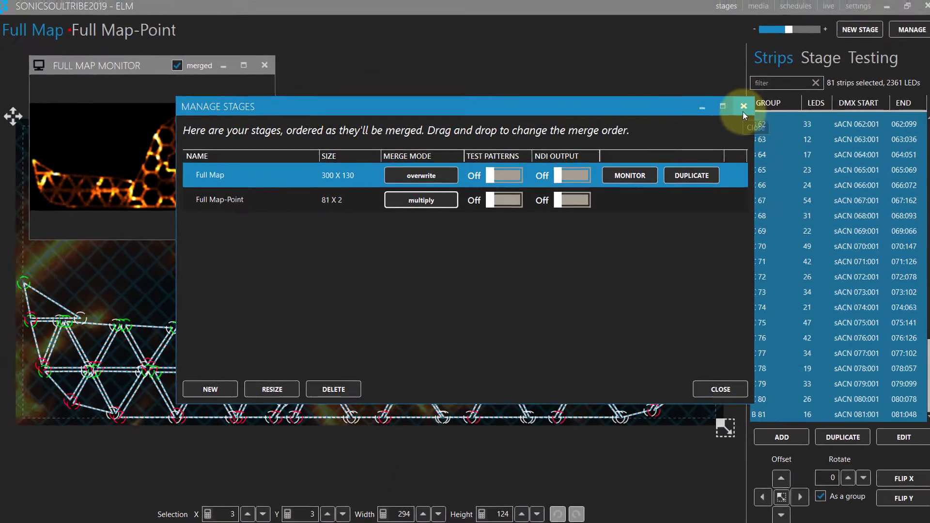
{"action": "left_click", "coordinate": [842, 70]}
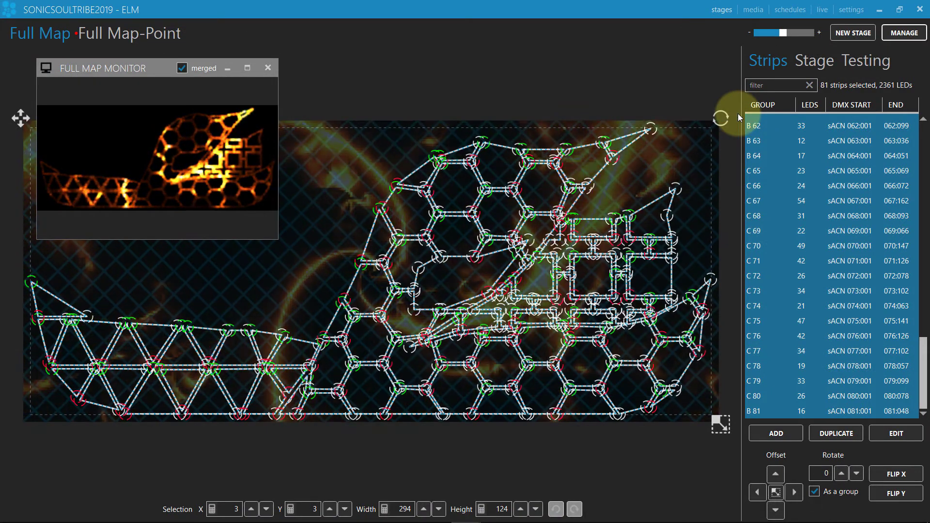
- Switch to Full Map-Point and browse its strips from A 1, selecting A 17–B 21, then A 15
{"action": "left_click", "coordinate": [151, 33]}
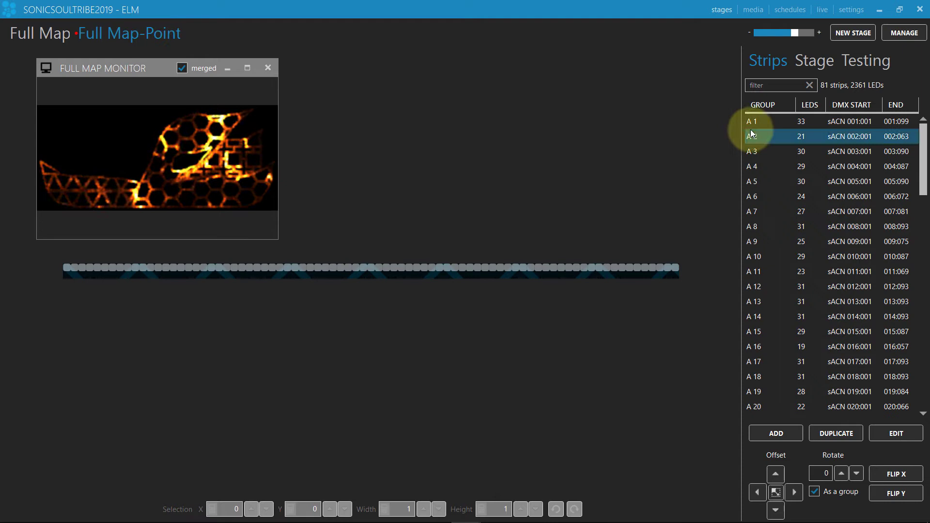
{"action": "left_click", "coordinate": [781, 126]}
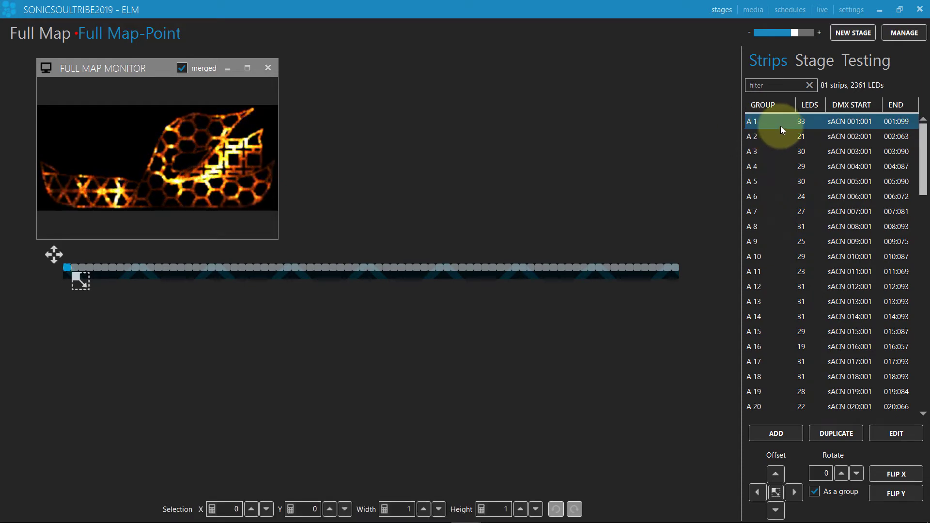
{"action": "key", "text": "Down"}
{"action": "key", "text": "Down"}
{"action": "key", "text": "Down"}
{"action": "key", "text": "Down"}
{"action": "key", "text": "Down"}
{"action": "key", "text": "Down"}
{"action": "key", "text": "Down"}
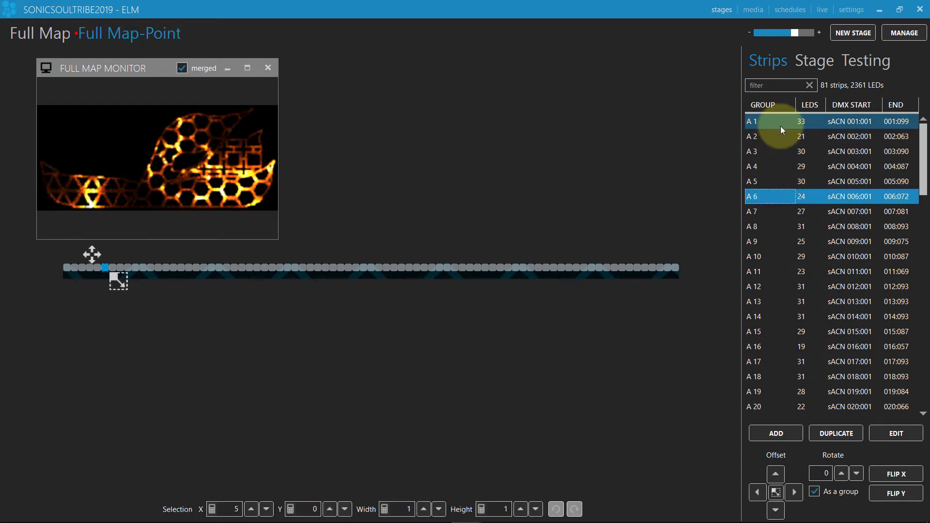
{"action": "key", "text": "Down"}
{"action": "key", "text": "Down"}
{"action": "key", "text": "Down"}
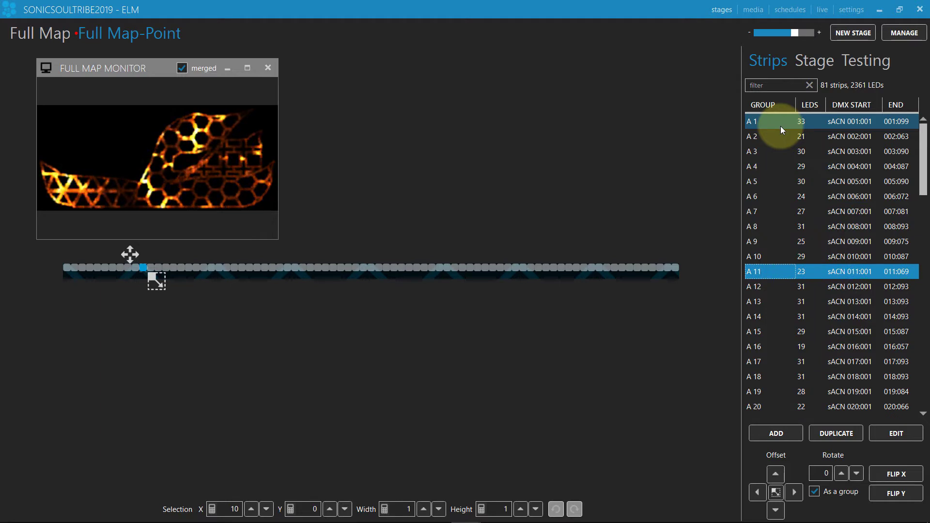
{"action": "key", "text": "Down"}
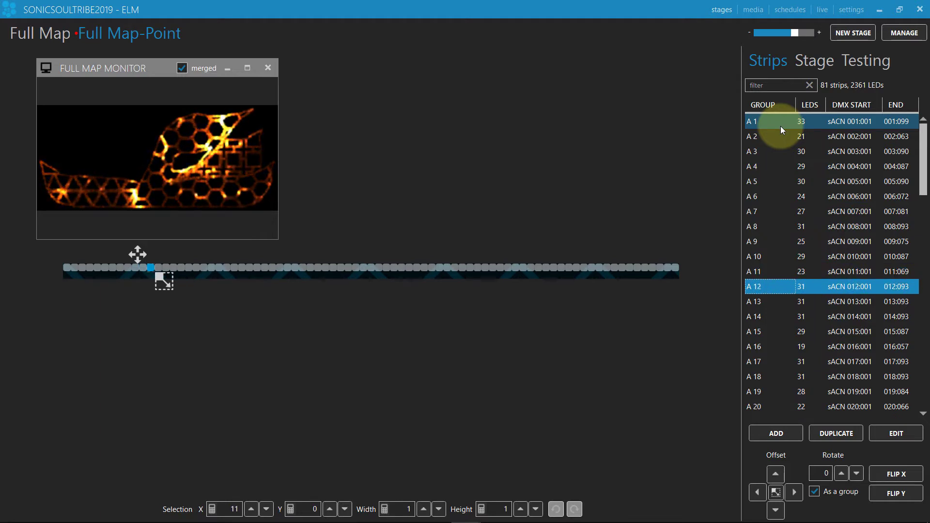
{"action": "key", "text": "Down"}
{"action": "key", "text": "Down"}
{"action": "key", "text": "Down"}
{"action": "key", "text": "Down"}
{"action": "key", "text": "Down"}
{"action": "key", "text": "Down"}
{"action": "key", "text": "Down"}
{"action": "key", "text": "Down"}
{"action": "key", "text": "Down"}
{"action": "key", "text": "Down"}
{"action": "key", "text": "Down"}
{"action": "key", "text": "Up"}
{"action": "key", "text": "Up"}
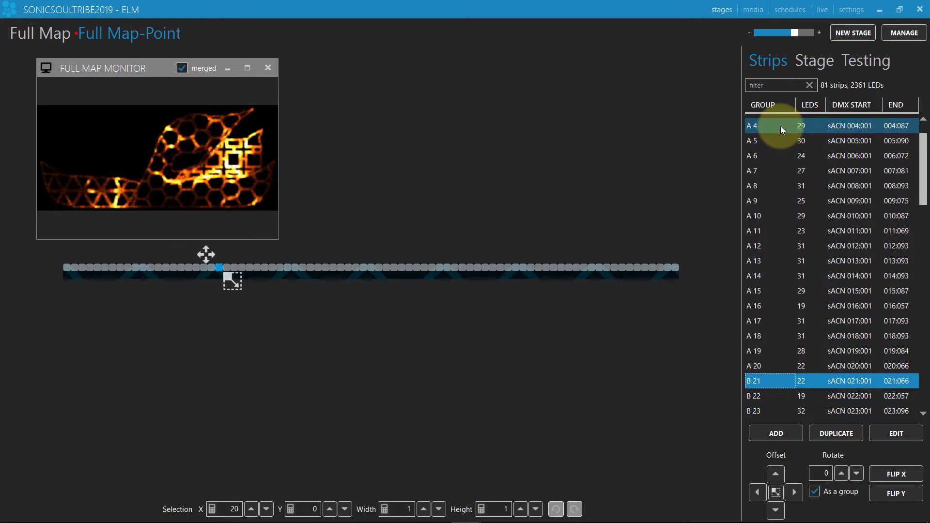
{"action": "key", "text": "shift+Up"}
{"action": "key", "text": "shift+Up"}
{"action": "key", "text": "shift+Up"}
{"action": "key", "text": "shift+Up"}
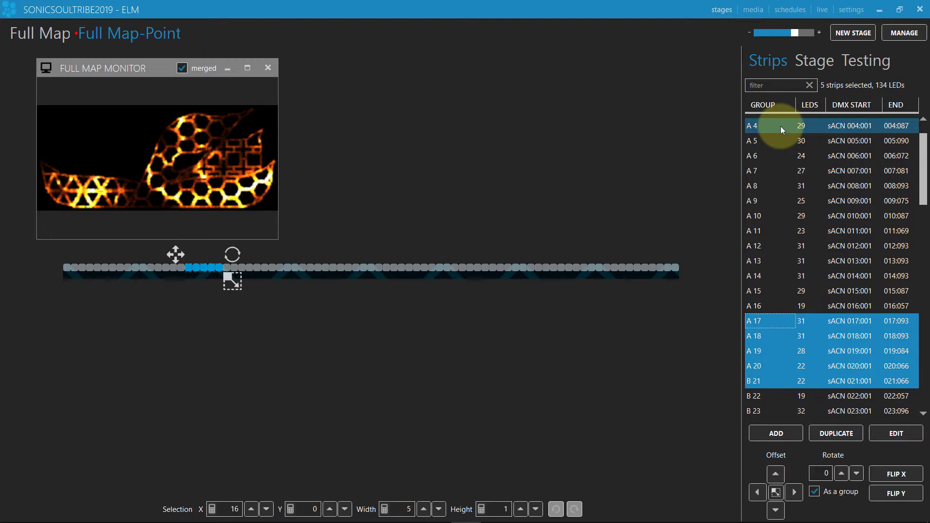
{"action": "key", "text": "Up"}
{"action": "key", "text": "Up"}
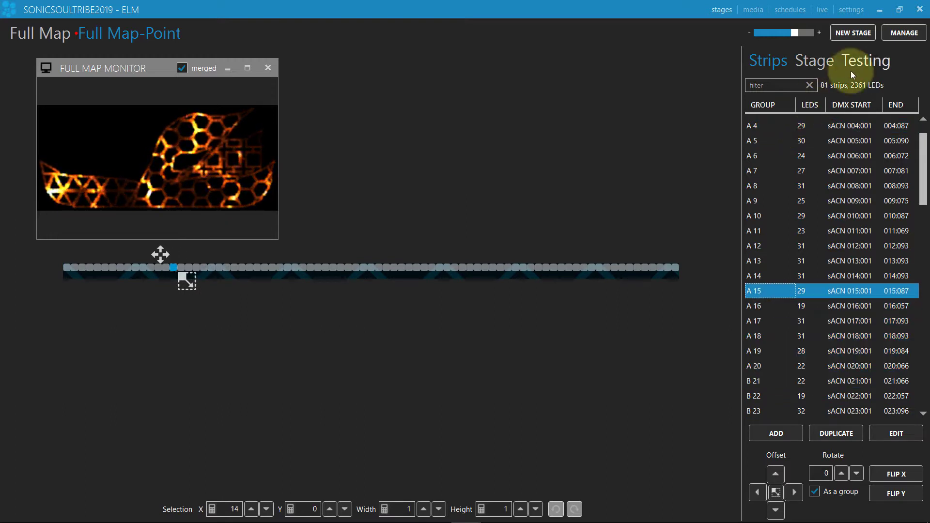
- Turn test patterns on, try red, green and blue, settle on white, and test selected strips only
{"action": "left_click", "coordinate": [859, 60]}
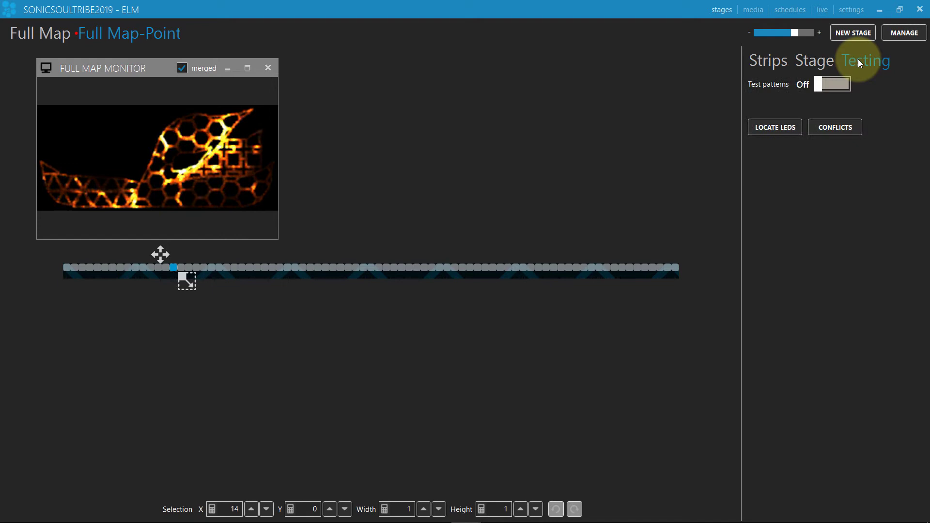
{"action": "left_click", "coordinate": [843, 80]}
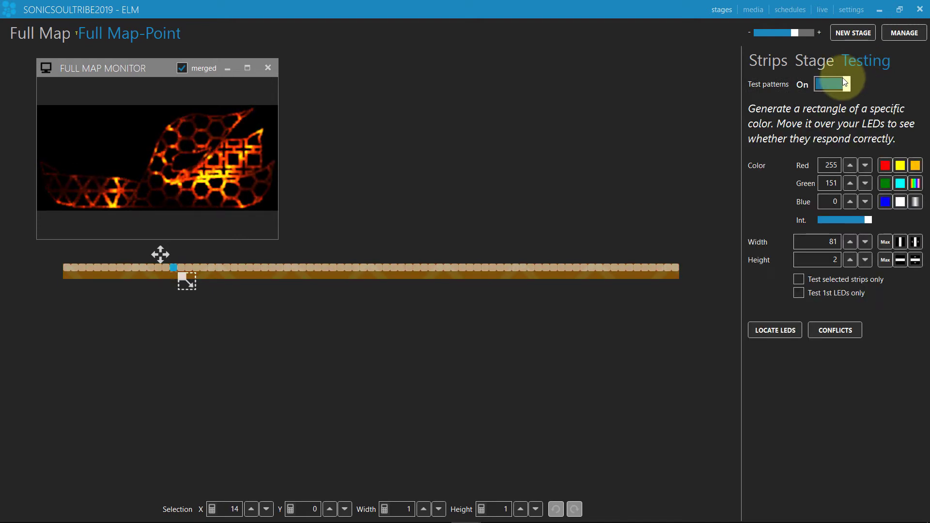
{"action": "left_click", "coordinate": [885, 167]}
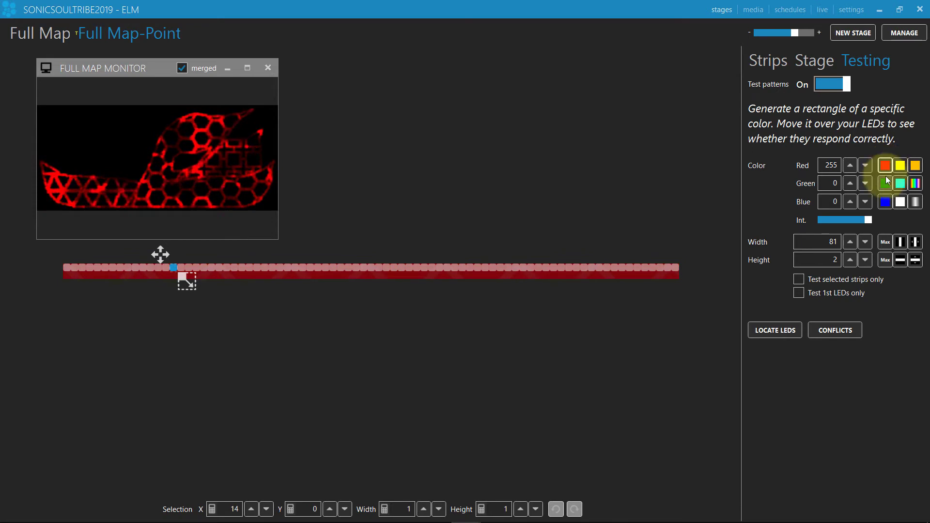
{"action": "left_click", "coordinate": [886, 184]}
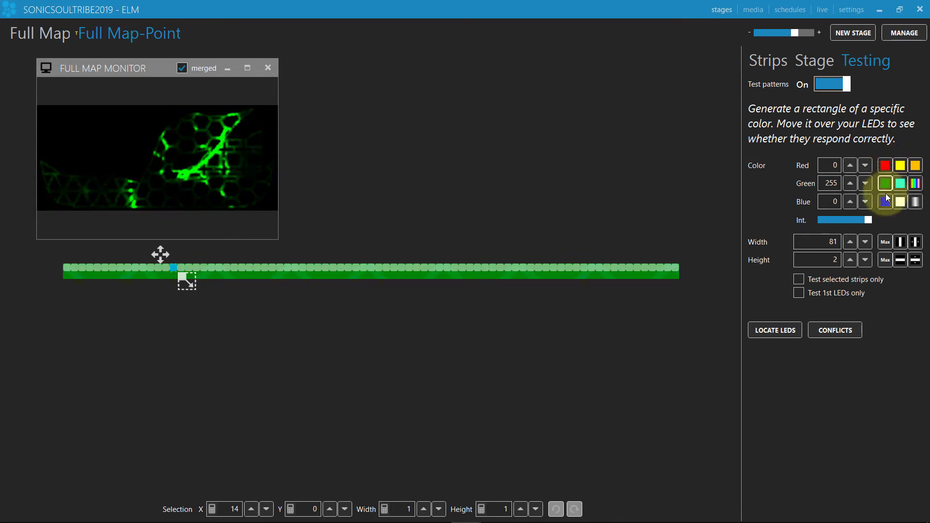
{"action": "left_click", "coordinate": [885, 203]}
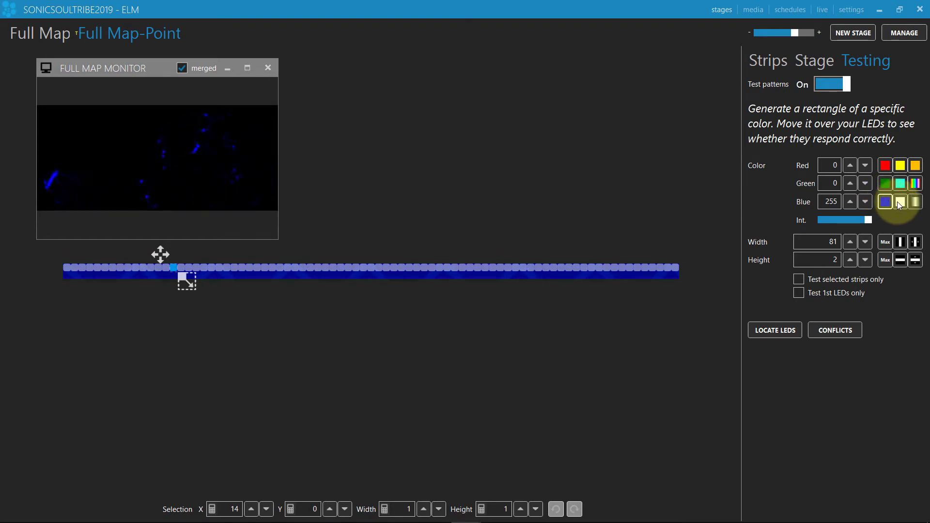
{"action": "left_click", "coordinate": [898, 203]}
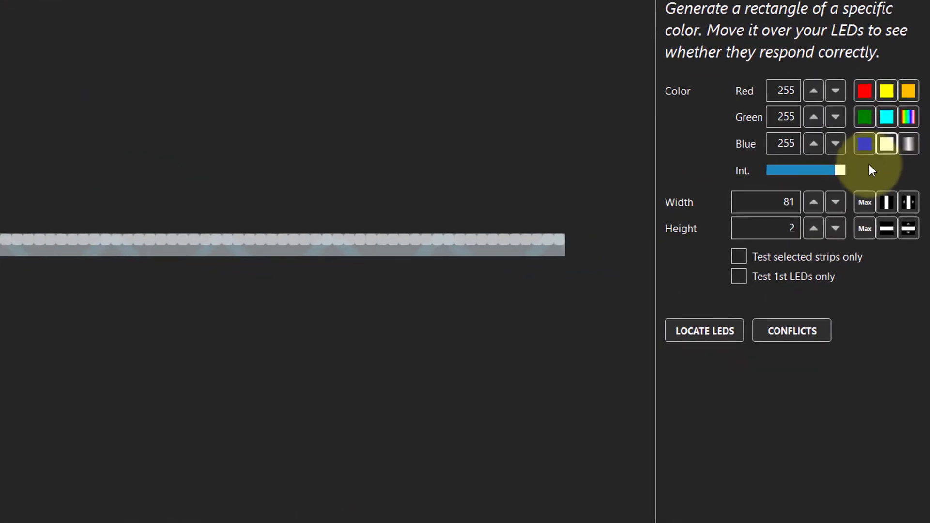
{"action": "left_click", "coordinate": [781, 250]}
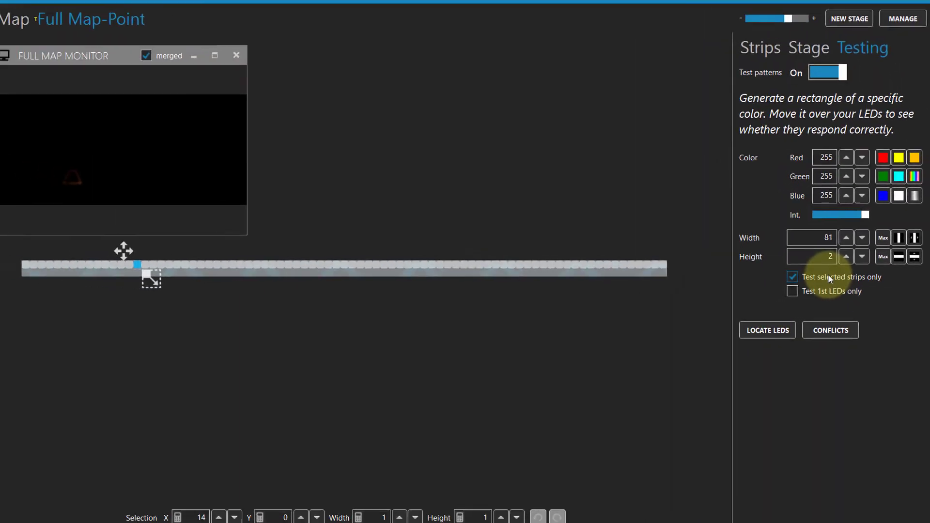
- Light strips one at a time from A 1, then a run through A 19, then all 81
{"action": "left_click", "coordinate": [769, 61]}
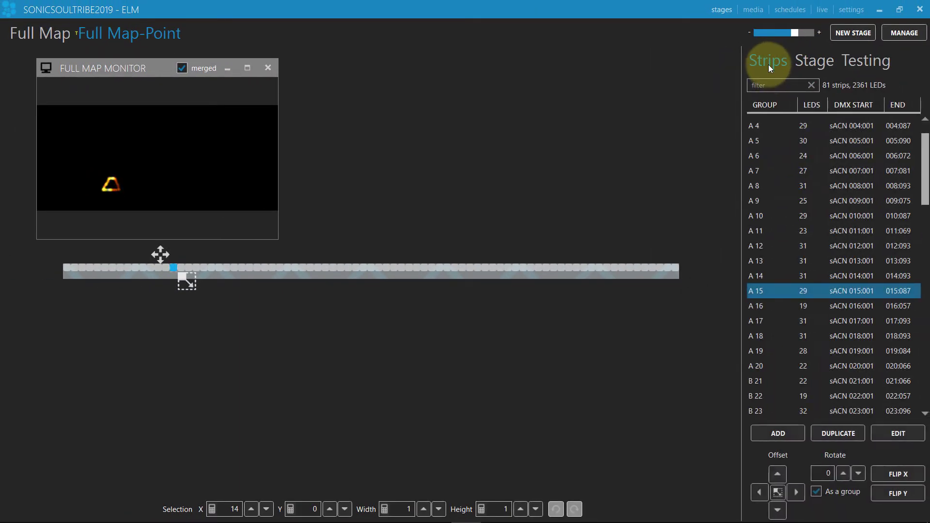
{"action": "left_click", "coordinate": [797, 135]}
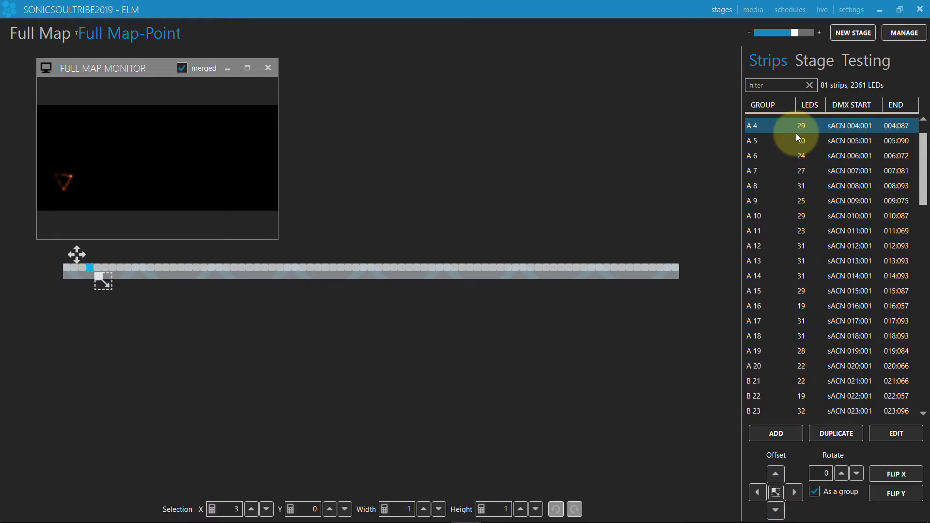
{"action": "key", "text": "Down"}
{"action": "key", "text": "Down"}
{"action": "key", "text": "Down"}
{"action": "key", "text": "Down"}
{"action": "key", "text": "Down"}
{"action": "key", "text": "Down"}
{"action": "key", "text": "Down"}
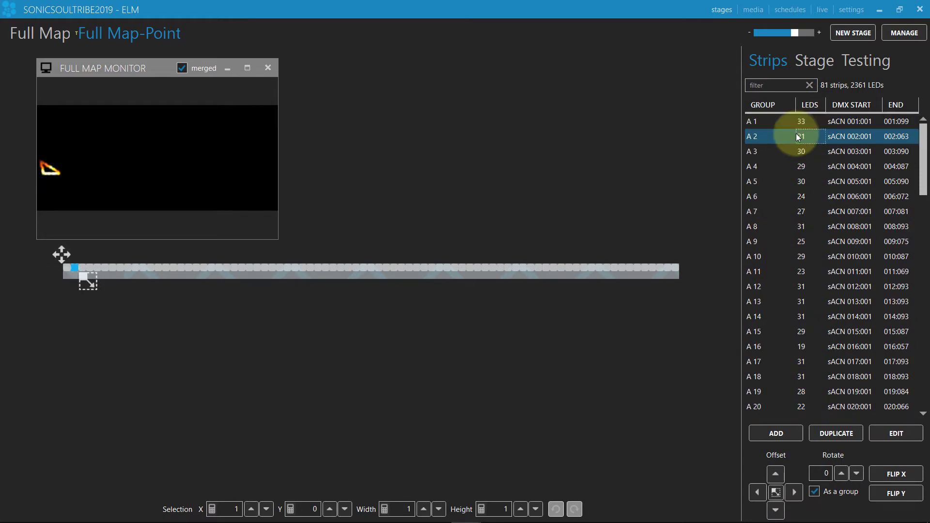
{"action": "key", "text": "Down"}
{"action": "key", "text": "Down"}
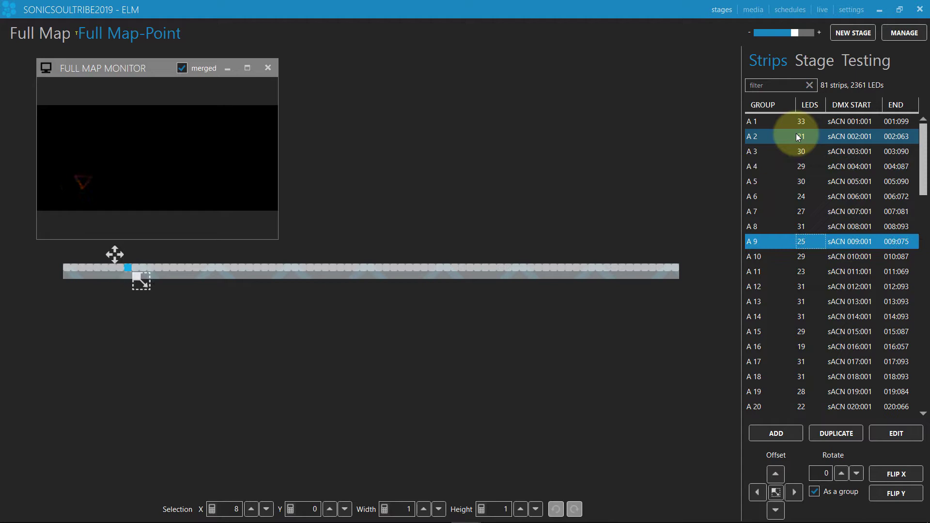
{"action": "key", "text": "Down"}
{"action": "key", "text": "Down"}
{"action": "key", "text": "Down"}
{"action": "key", "text": "Down"}
{"action": "key", "text": "Down"}
{"action": "key", "text": "Down"}
{"action": "key", "text": "Down"}
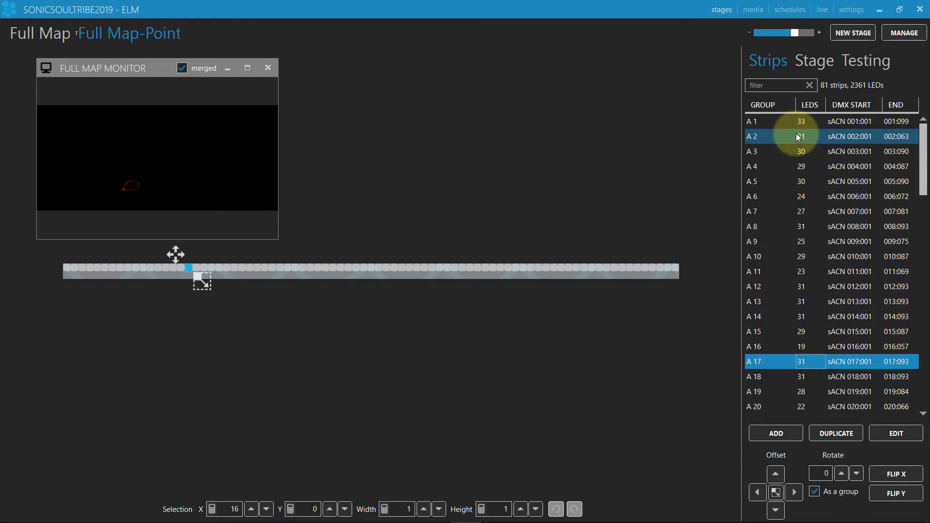
{"action": "key", "text": "Down"}
{"action": "key", "text": "Down"}
{"action": "key", "text": "Down"}
{"action": "key", "text": "Down"}
{"action": "key", "text": "Down"}
{"action": "key", "text": "Down"}
{"action": "key", "text": "Down"}
{"action": "key", "text": "Down"}
{"action": "key", "text": "Down"}
{"action": "key", "text": "shift+Up"}
{"action": "key", "text": "shift+Up"}
{"action": "key", "text": "shift+Up"}
{"action": "key", "text": "shift+Up"}
{"action": "key", "text": "shift+Up"}
{"action": "key", "text": "shift+Up"}
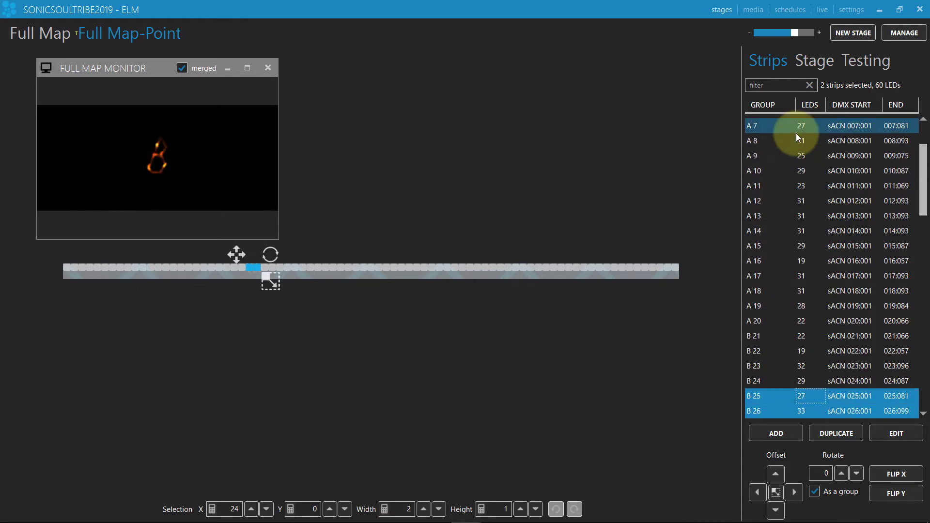
{"action": "key", "text": "shift+Up"}
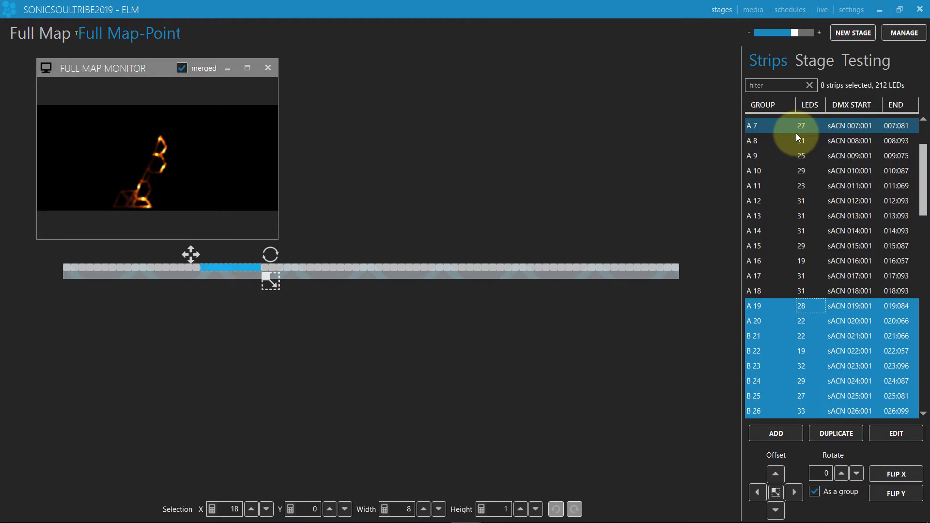
{"action": "key", "text": "ctrl+a"}
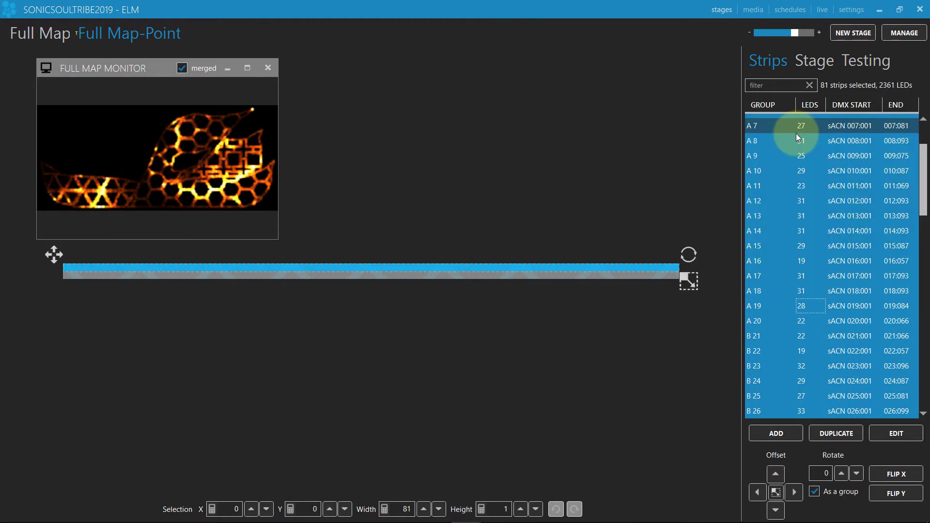
- Turn test patterns off and minimize the Full Map Monitor
{"action": "left_click", "coordinate": [862, 63]}
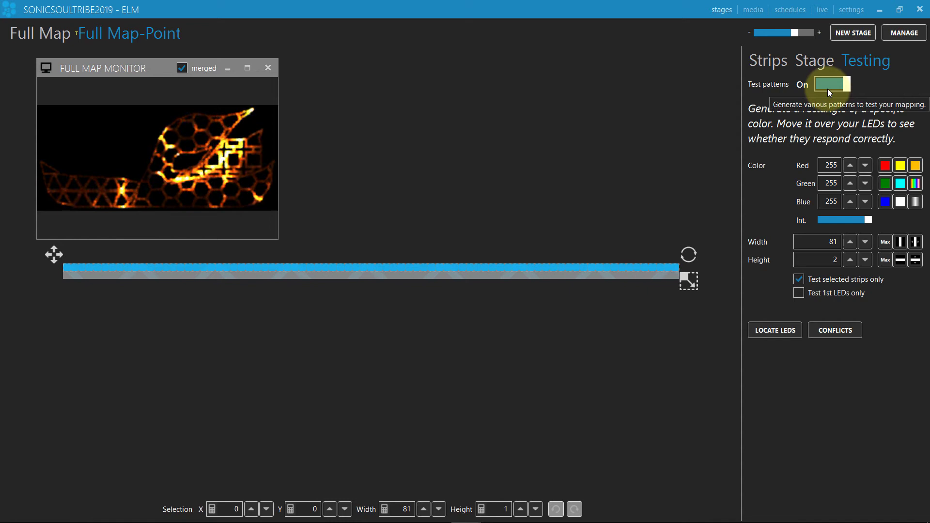
{"action": "left_click", "coordinate": [827, 89]}
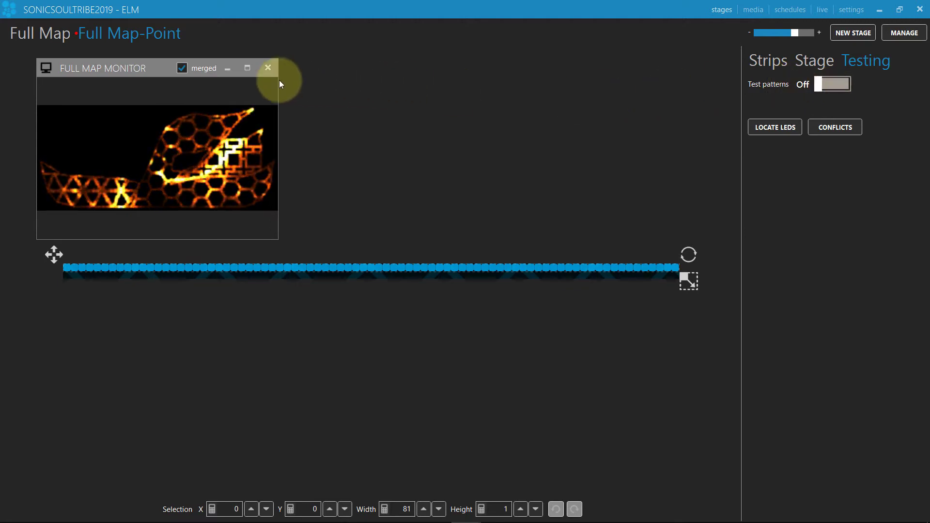
{"action": "left_click", "coordinate": [231, 70]}
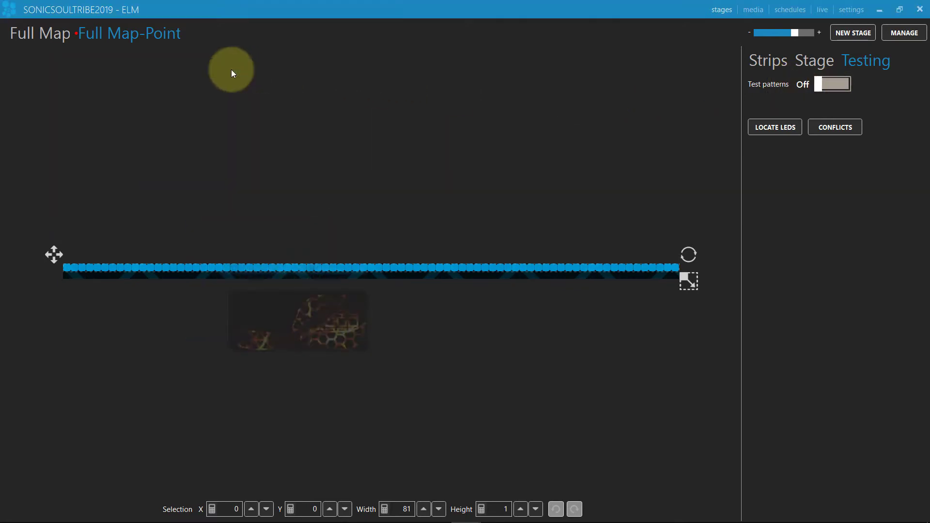
- Add a new DMX Bitmap source in empty media slot 14
{"action": "left_click", "coordinate": [753, 10]}
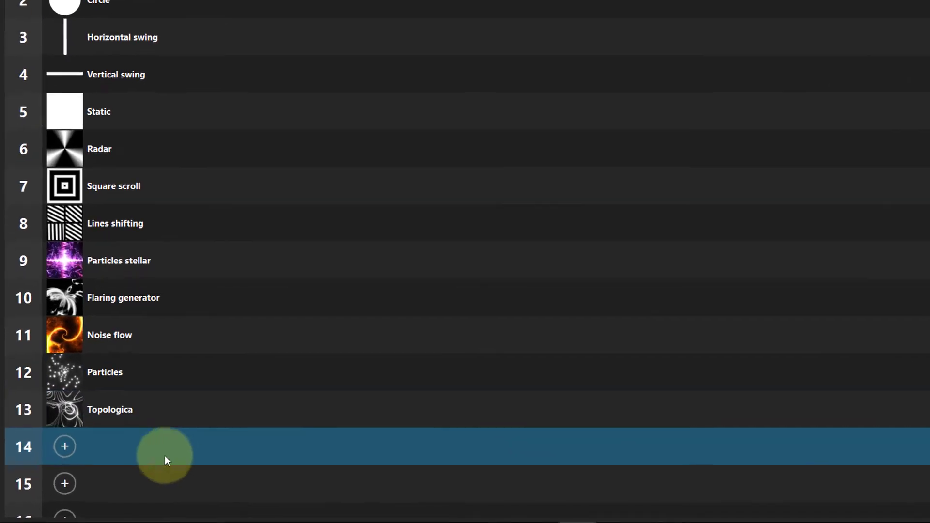
{"action": "left_click", "coordinate": [68, 444]}
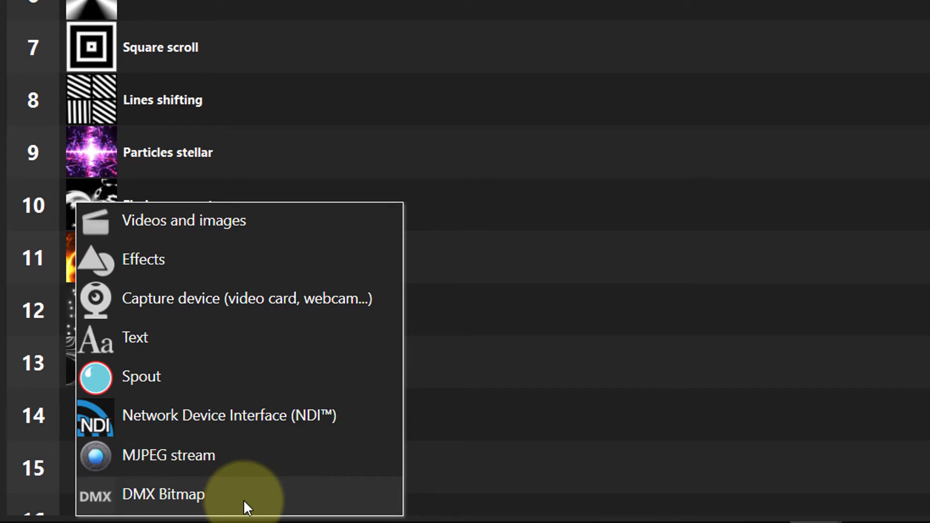
{"action": "left_click", "coordinate": [244, 502]}
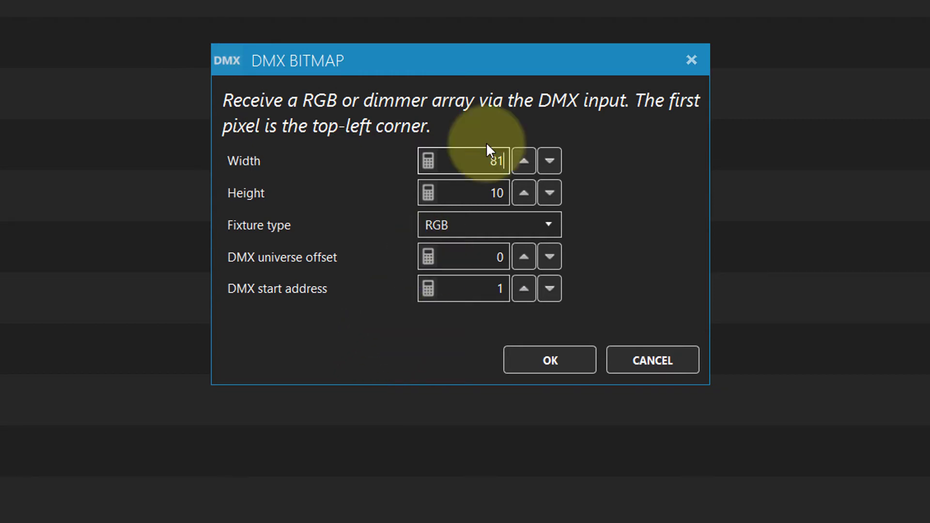
- Make the DMX Bitmap 81 wide, 1 high, on universe offset 2, and confirm it
{"action": "type", "text": "1"}
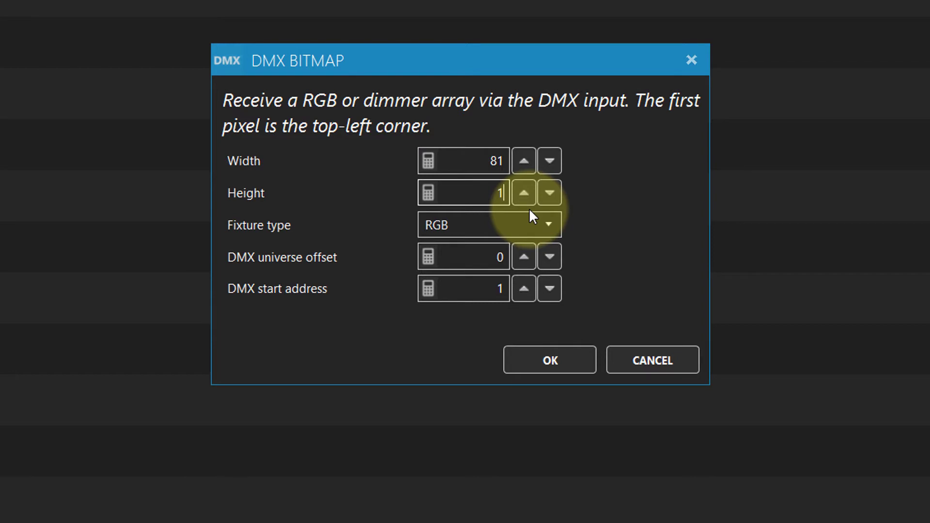
{"action": "left_click", "coordinate": [532, 258]}
{"action": "left_click", "coordinate": [531, 257]}
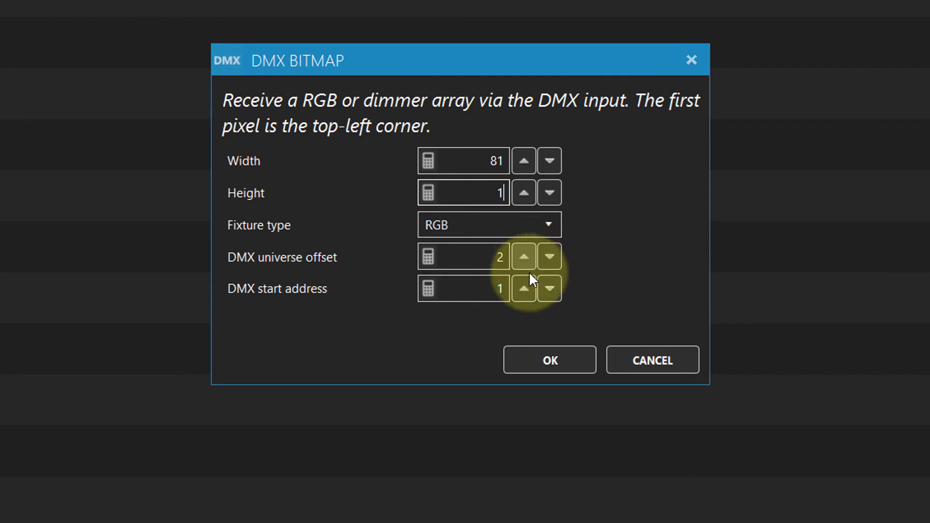
{"action": "left_click", "coordinate": [532, 359]}
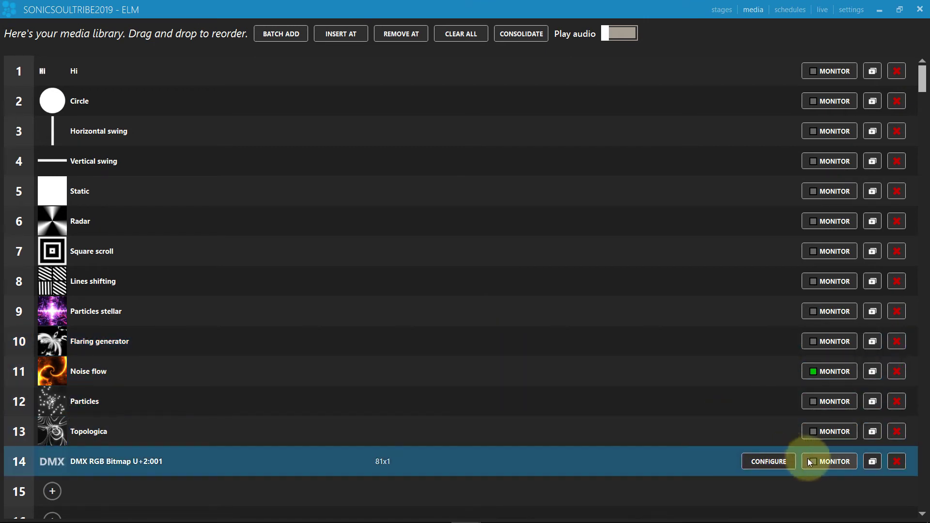
- Monitor the DMX bitmap, then play clip 14 on the Full Map stage in live view
{"action": "left_click", "coordinate": [824, 462]}
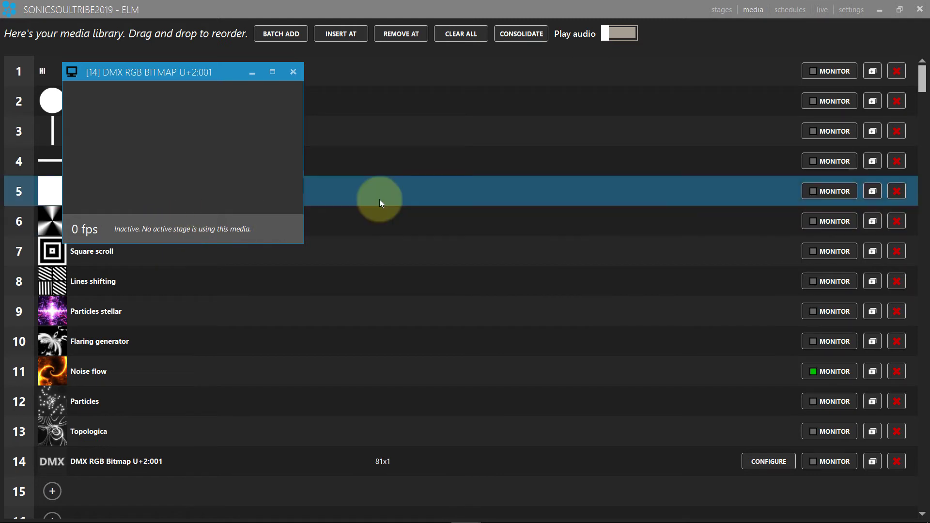
{"action": "left_click", "coordinate": [823, 16]}
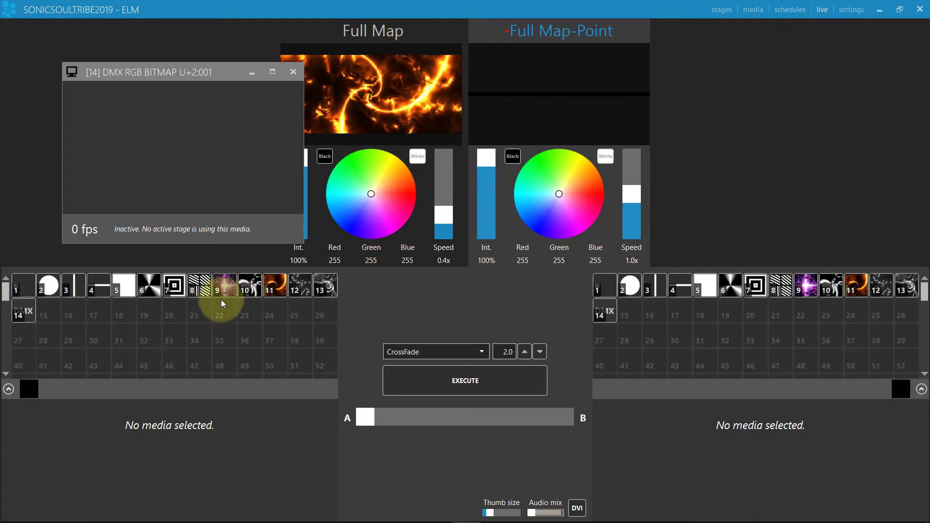
{"action": "left_click", "coordinate": [29, 310]}
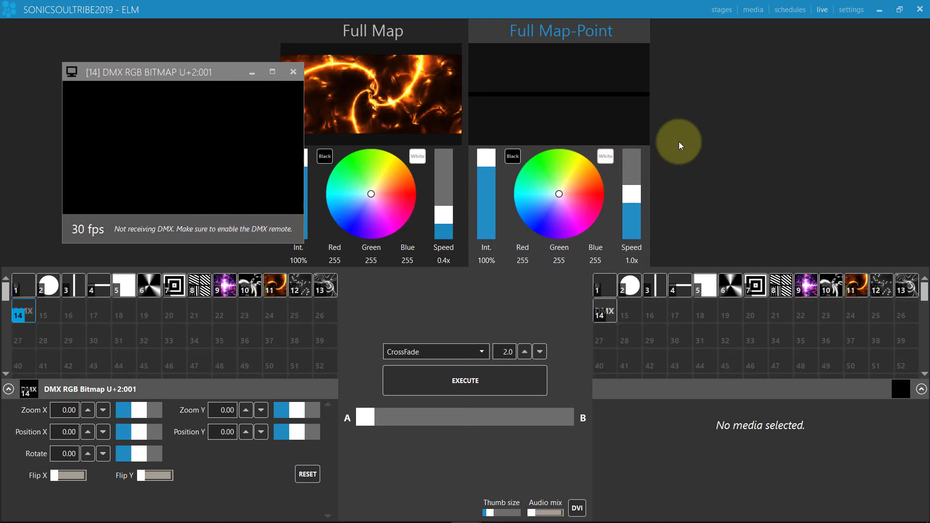
- Choose ArtNet as the DMX input under Settings > Remote
{"action": "left_click", "coordinate": [847, 12]}
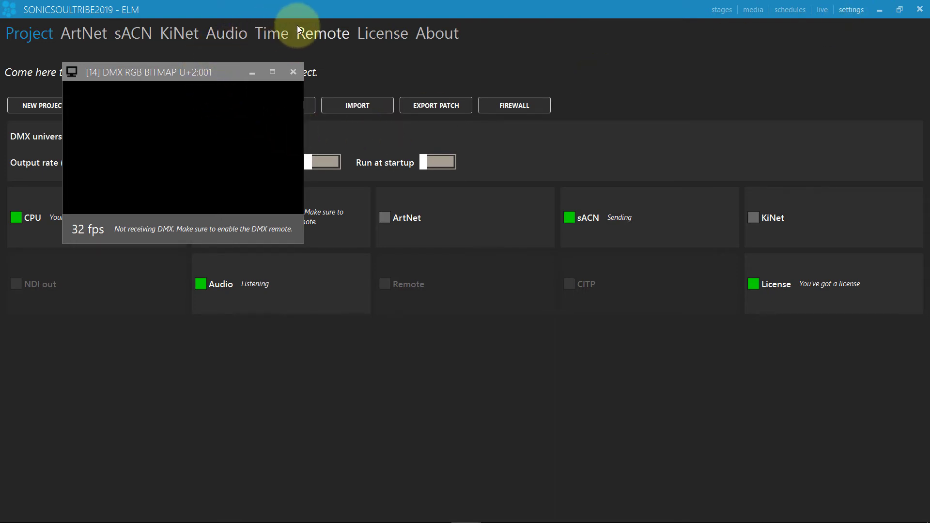
{"action": "left_click", "coordinate": [322, 33]}
{"action": "left_click_drag", "start_coordinate": [164, 70], "coordinate": [499, 99]}
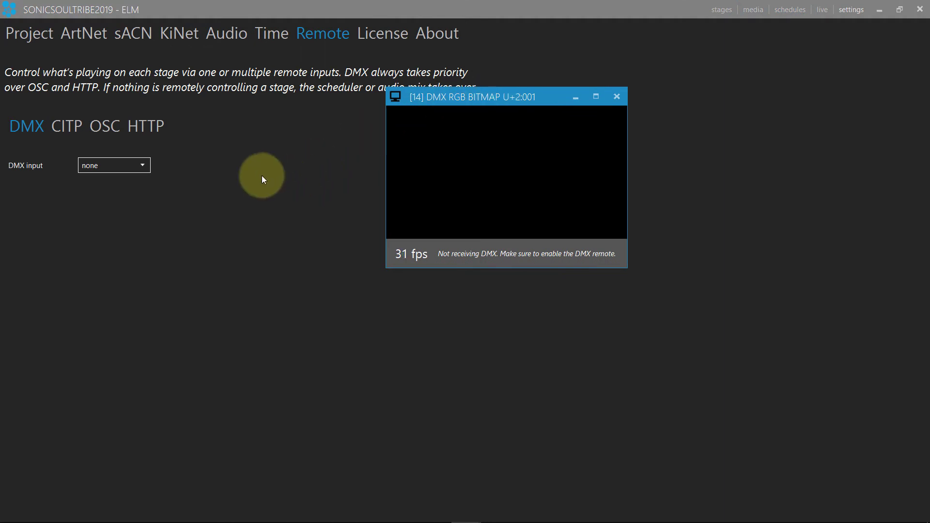
{"action": "left_click", "coordinate": [123, 166]}
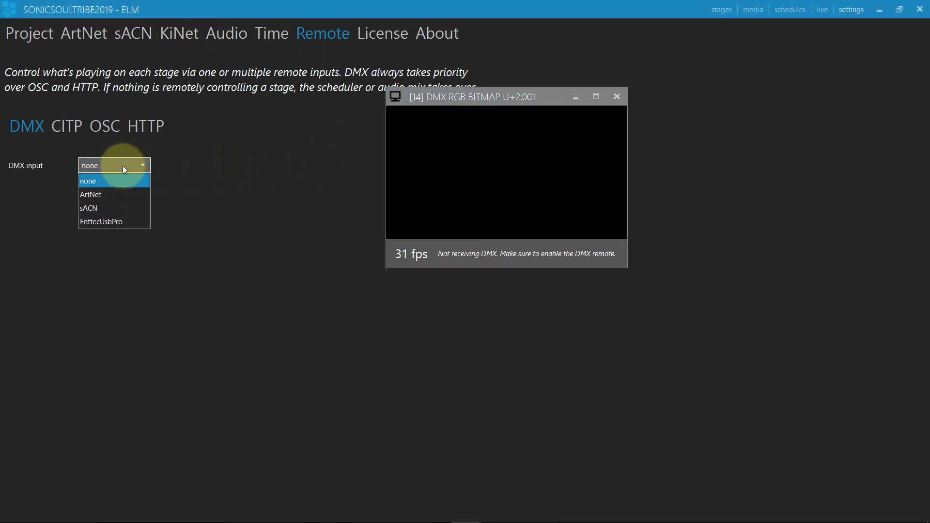
{"action": "left_click", "coordinate": [108, 196]}
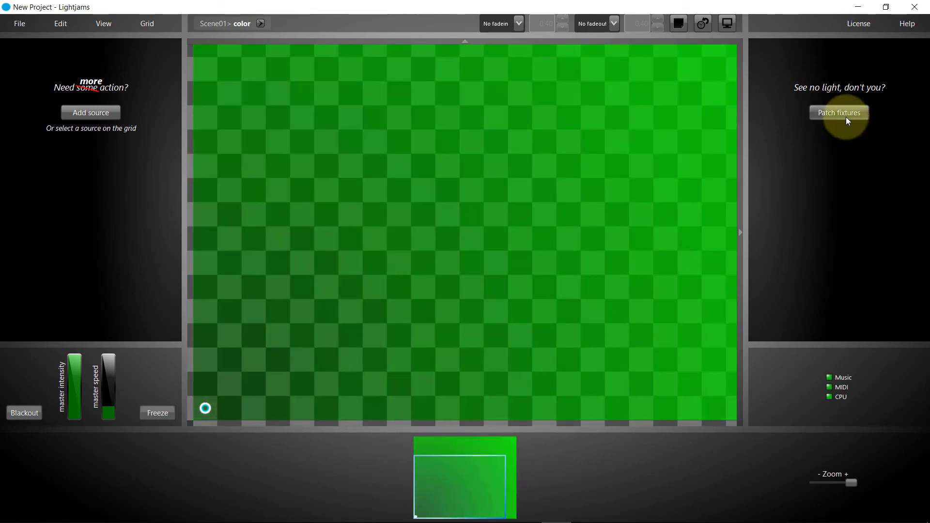
- Filter the fixture library by 'rgb' and pick the Generic RGB template
{"action": "left_click", "coordinate": [846, 116]}
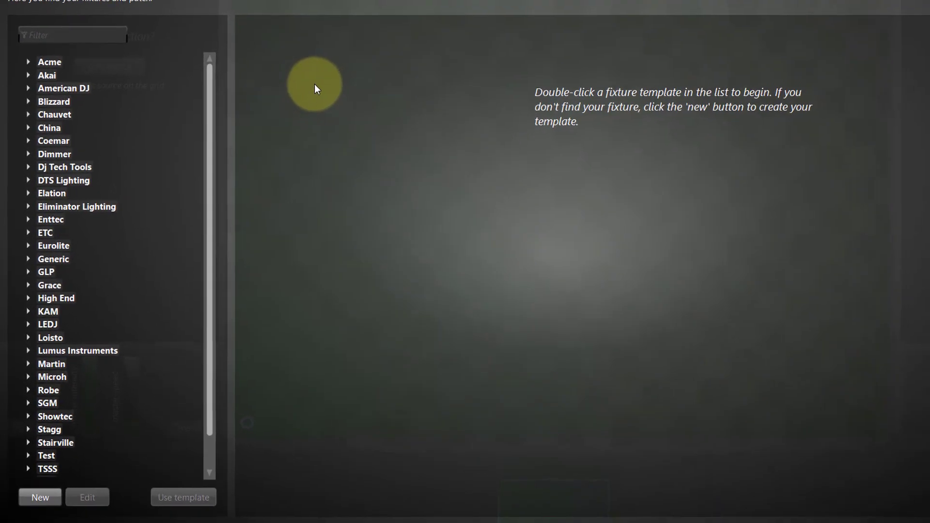
{"action": "type", "text": "rgb"}
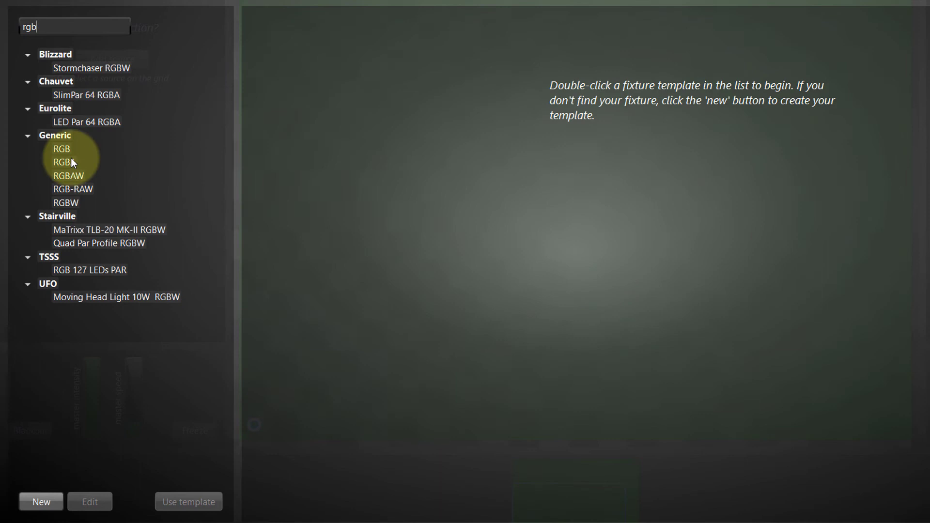
{"action": "double_click", "coordinate": [57, 151]}
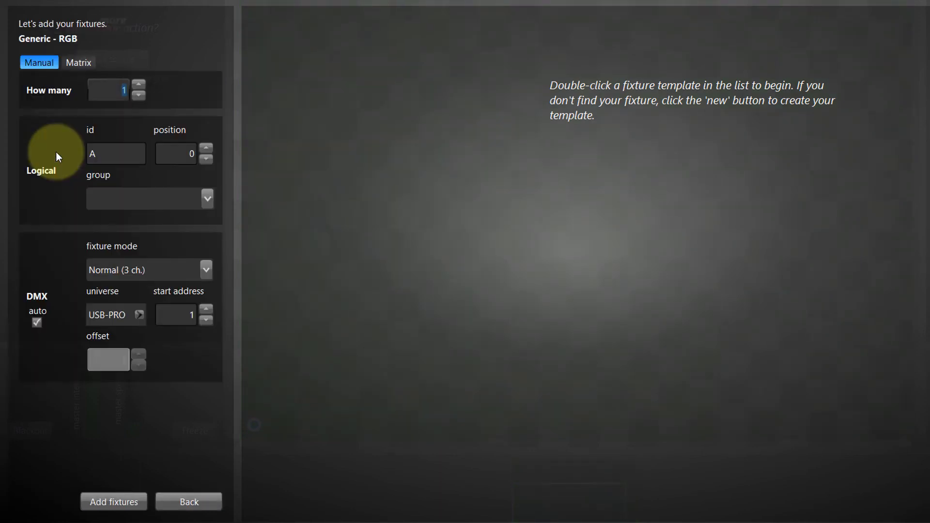
- Add Generic RGB as an 81×1 matrix on ArtNET universe U2, creating 81 fixtures
{"action": "left_click", "coordinate": [77, 61]}
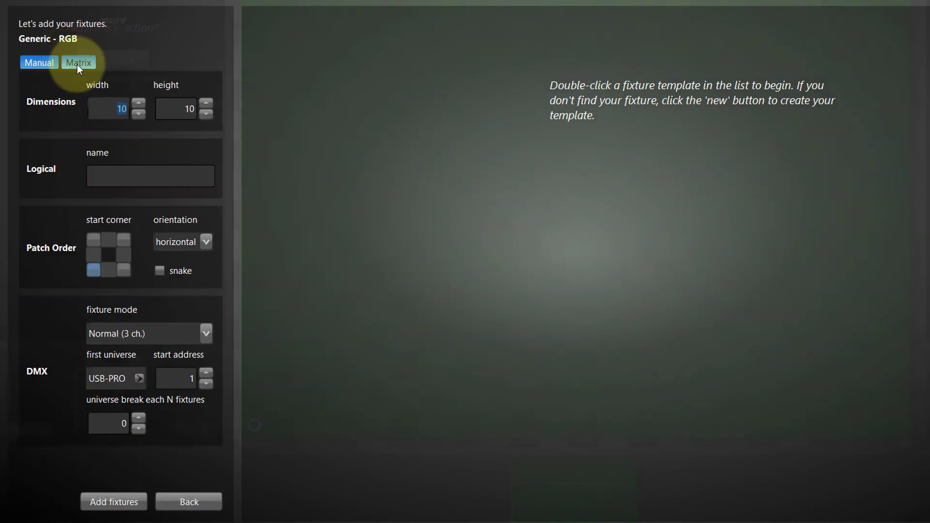
{"action": "type", "text": "81"}
{"action": "key", "text": "Tab"}
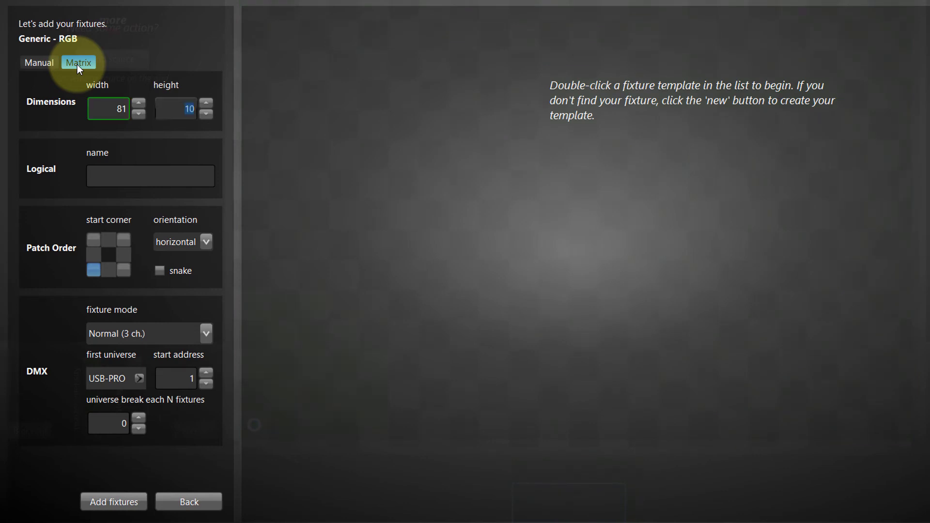
{"action": "type", "text": "1"}
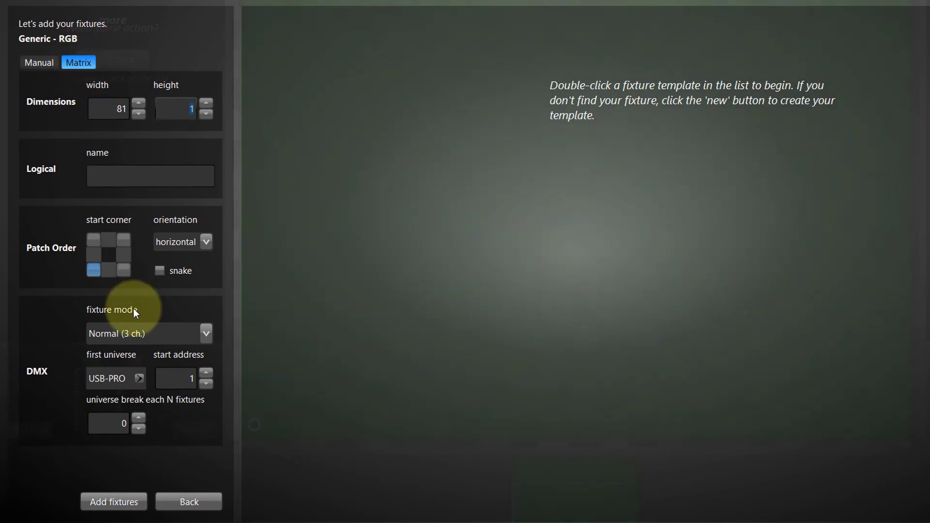
{"action": "left_click", "coordinate": [110, 376]}
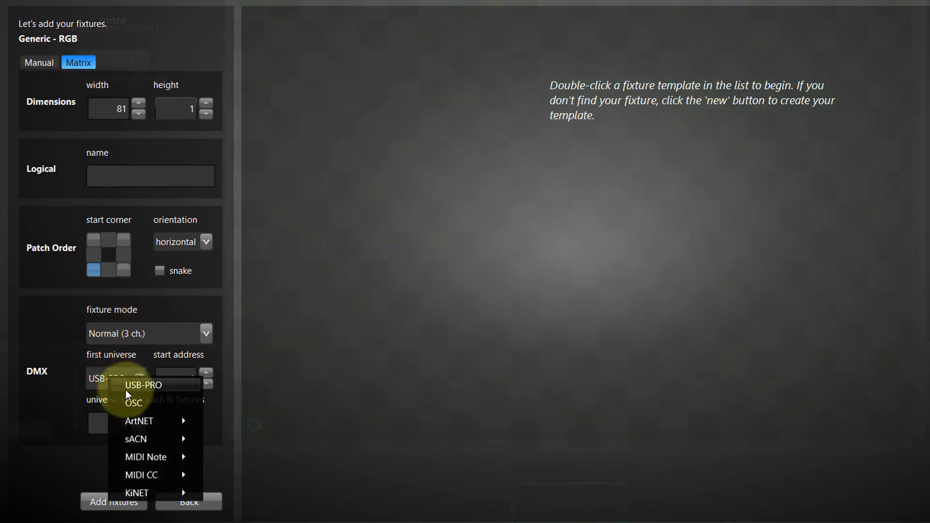
{"action": "mouse_move", "coordinate": [145, 422]}
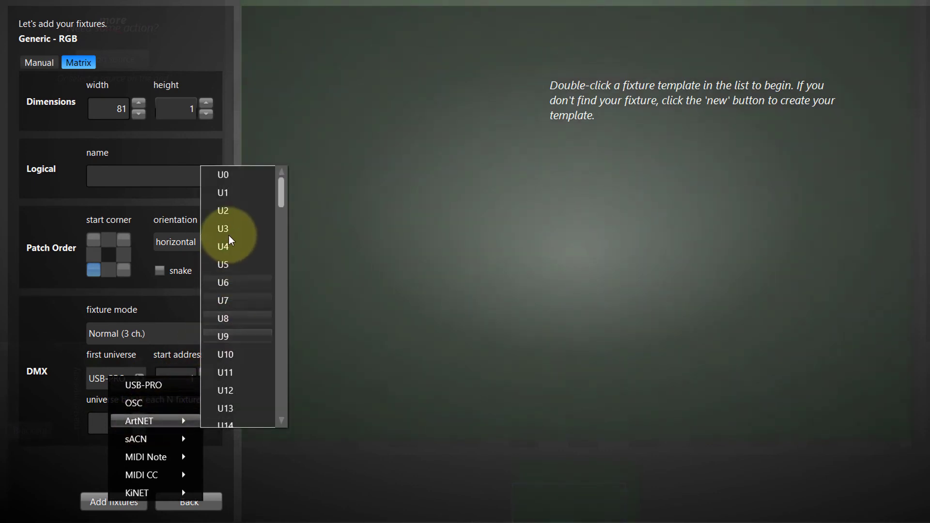
{"action": "left_click", "coordinate": [241, 211]}
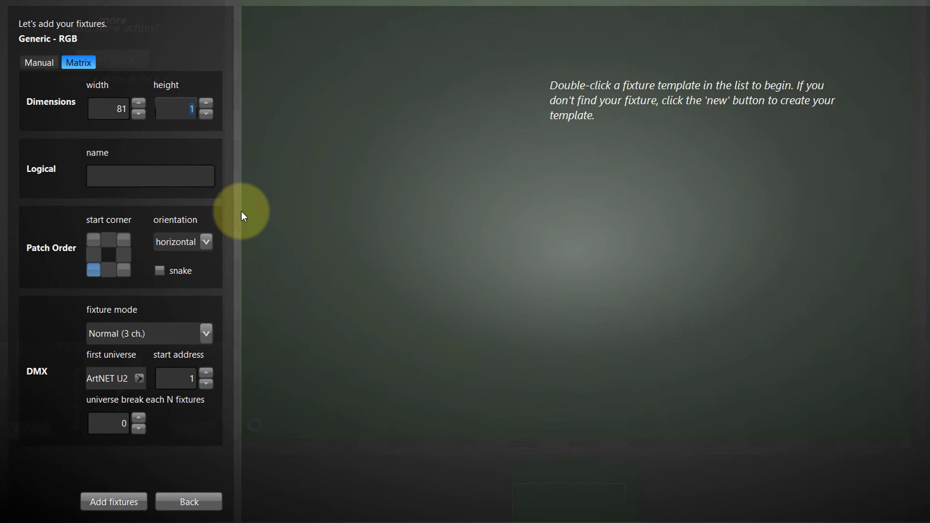
{"action": "left_click", "coordinate": [133, 507]}
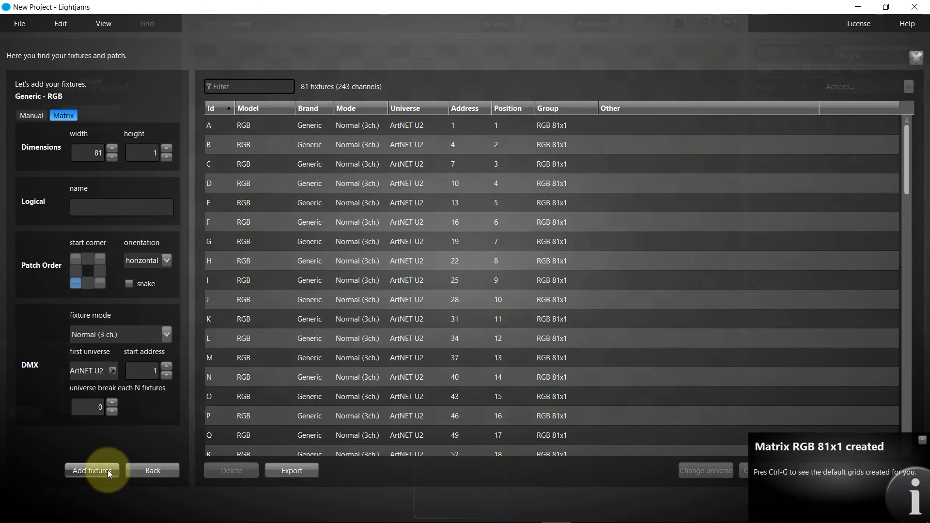
- Drive the RGB 81x1 intensity grid with a new 100% power Sawtooth oscillator source
{"action": "left_click", "coordinate": [916, 58]}
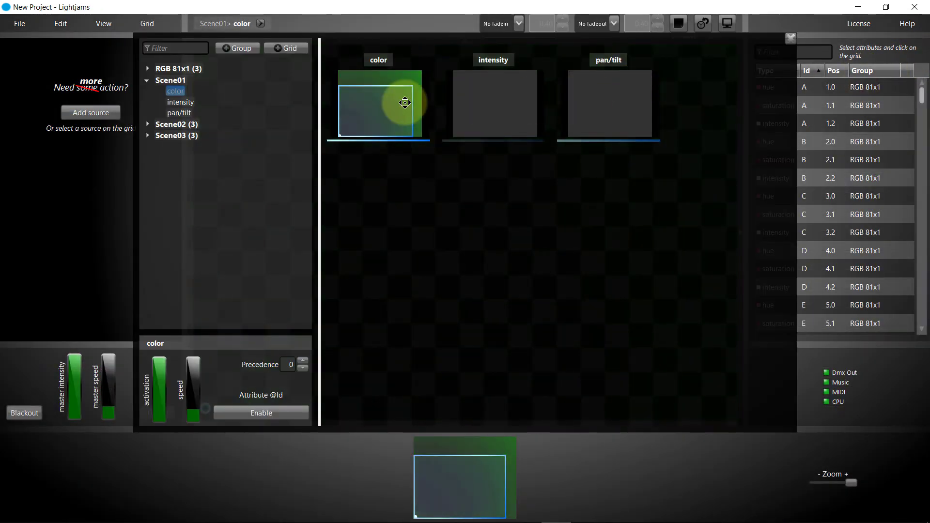
{"action": "left_click", "coordinate": [185, 69]}
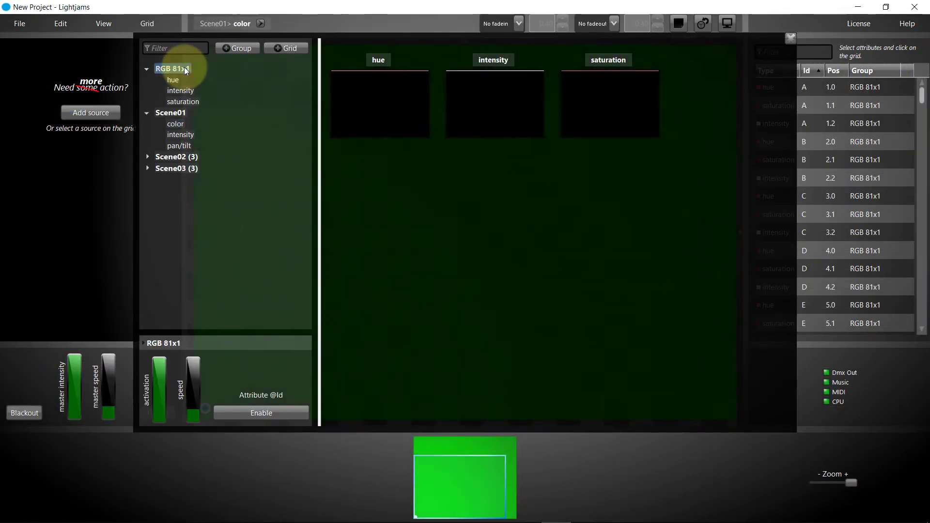
{"action": "double_click", "coordinate": [484, 83]}
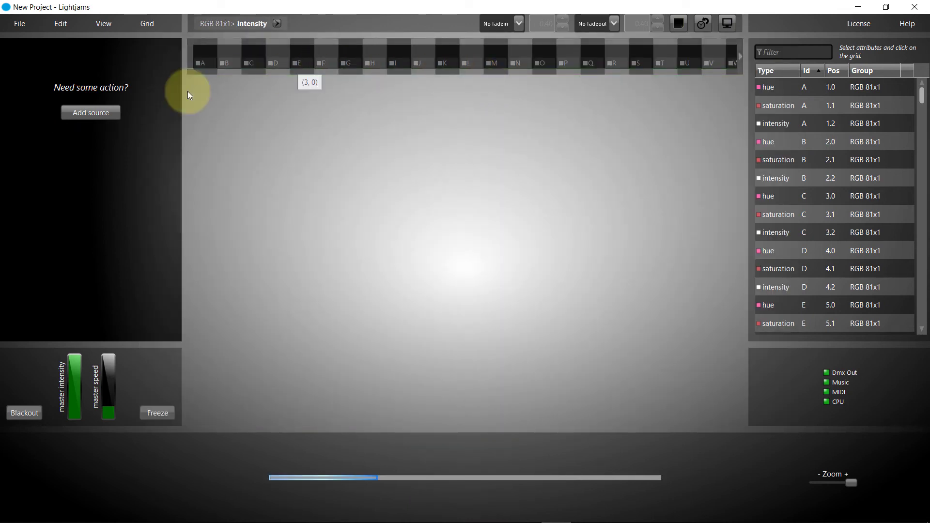
{"action": "left_click", "coordinate": [96, 111]}
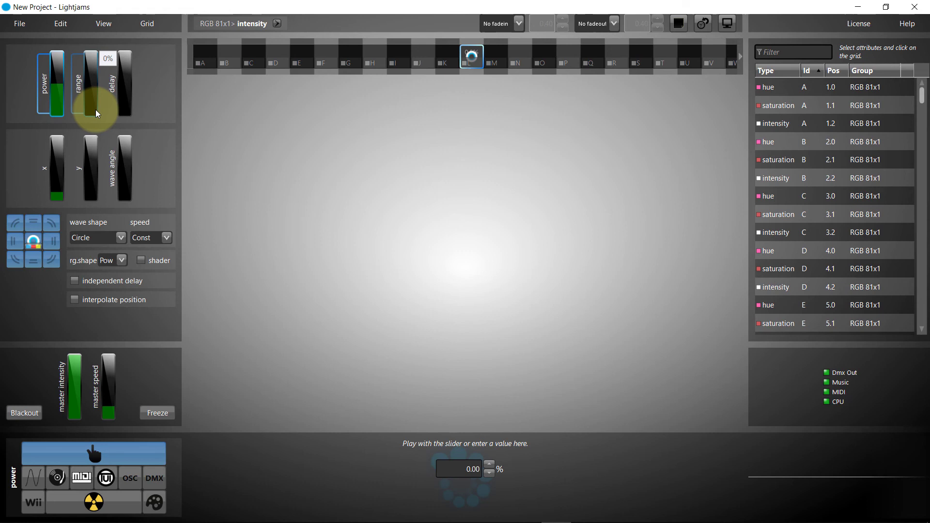
{"action": "left_click_drag", "start_coordinate": [58, 65], "coordinate": [52, 37]}
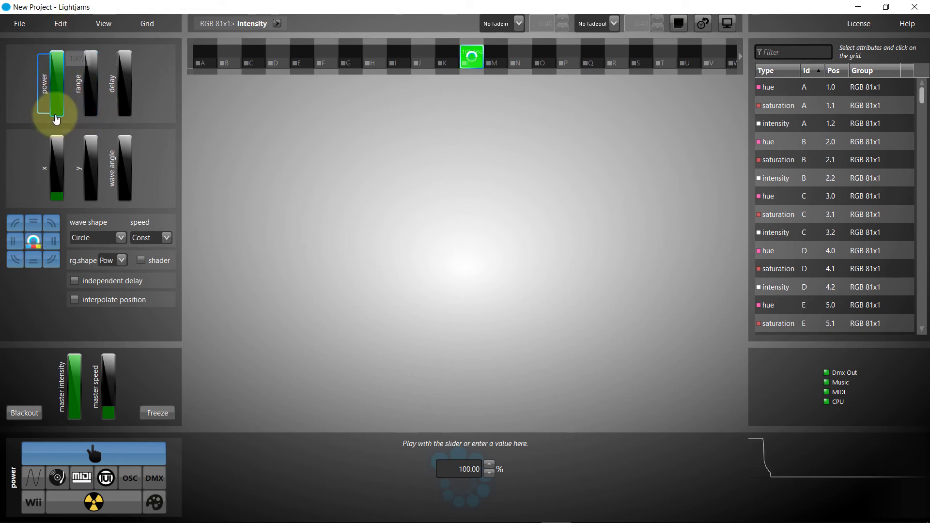
{"action": "left_click", "coordinate": [34, 478]}
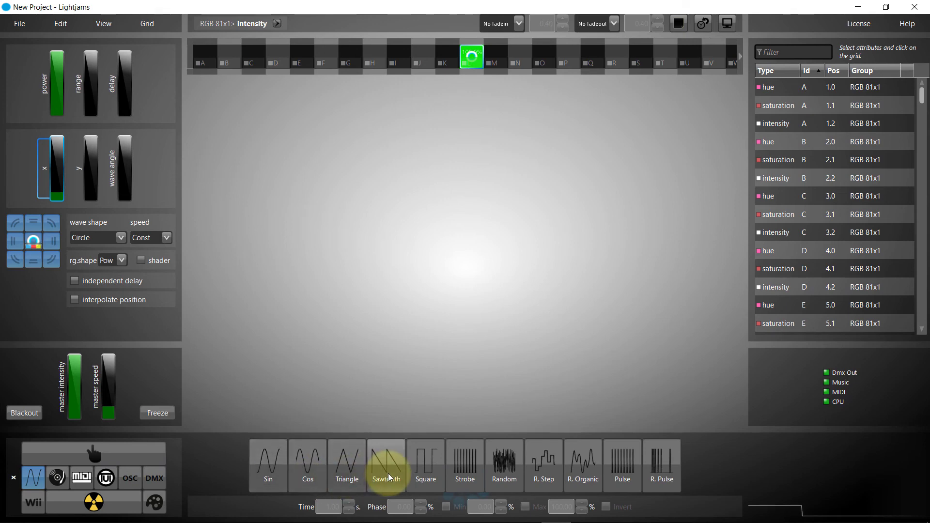
{"action": "left_click", "coordinate": [368, 489]}
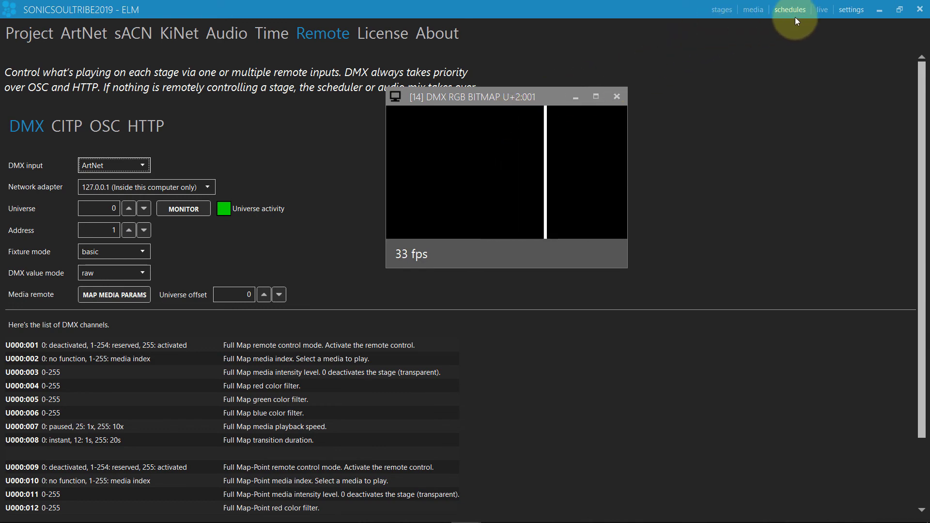
- Show ELM's live page with the Full Map-Point stage and close the DMX RGB Bitmap preview
{"action": "left_click", "coordinate": [817, 12]}
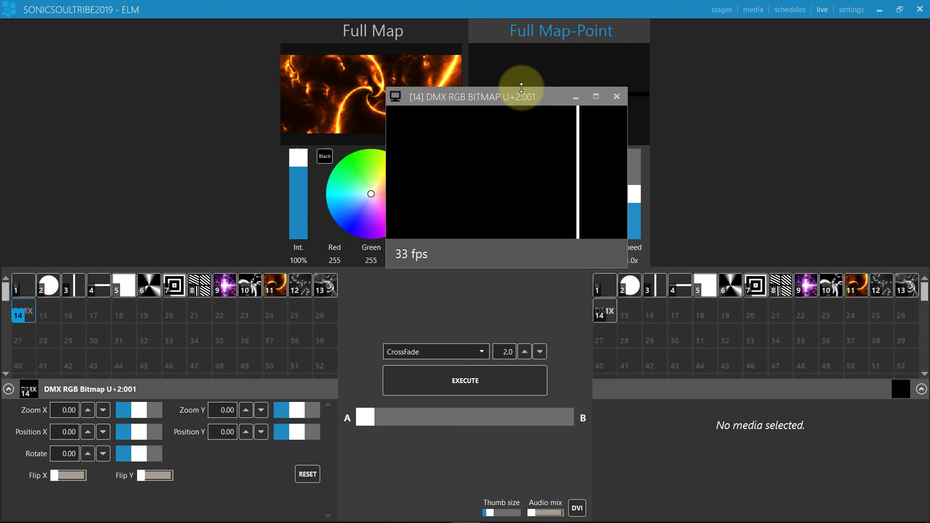
{"action": "left_click", "coordinate": [508, 100]}
{"action": "left_click_drag", "start_coordinate": [508, 99], "coordinate": [626, 183]}
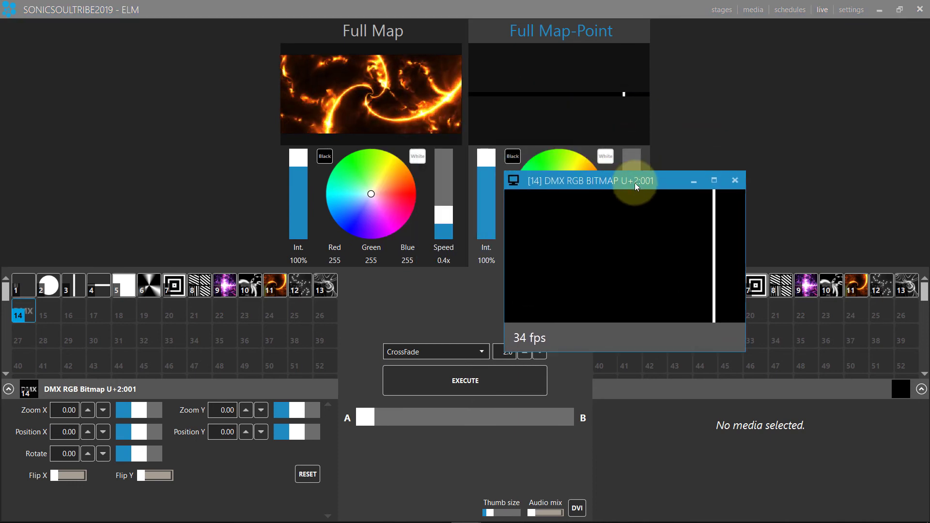
{"action": "left_click", "coordinate": [736, 181]}
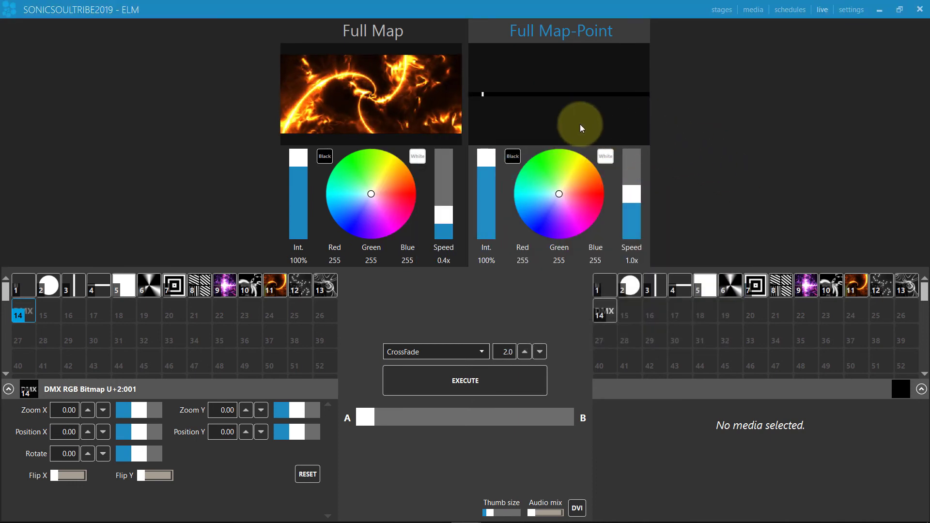
- Select the Full Map stage in the stage editor and open its MONITOR window
{"action": "left_click", "coordinate": [720, 10]}
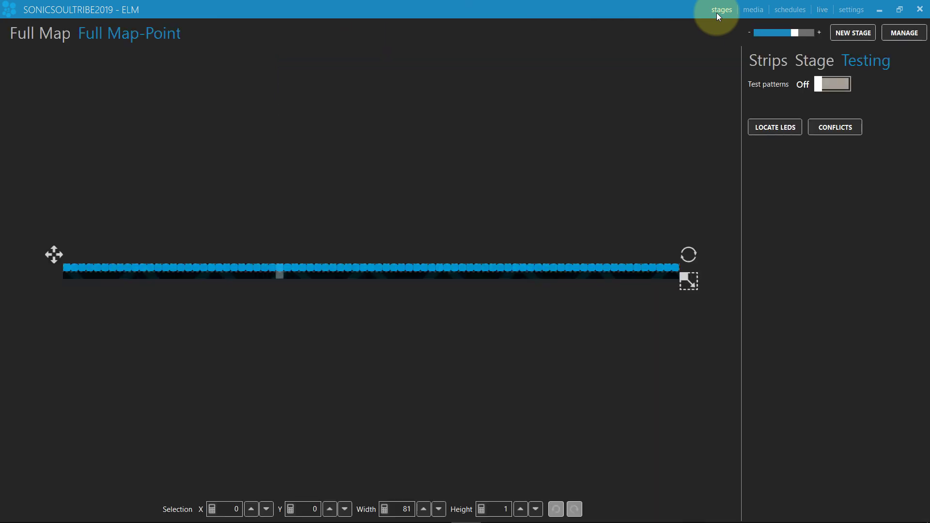
{"action": "left_click", "coordinate": [31, 38]}
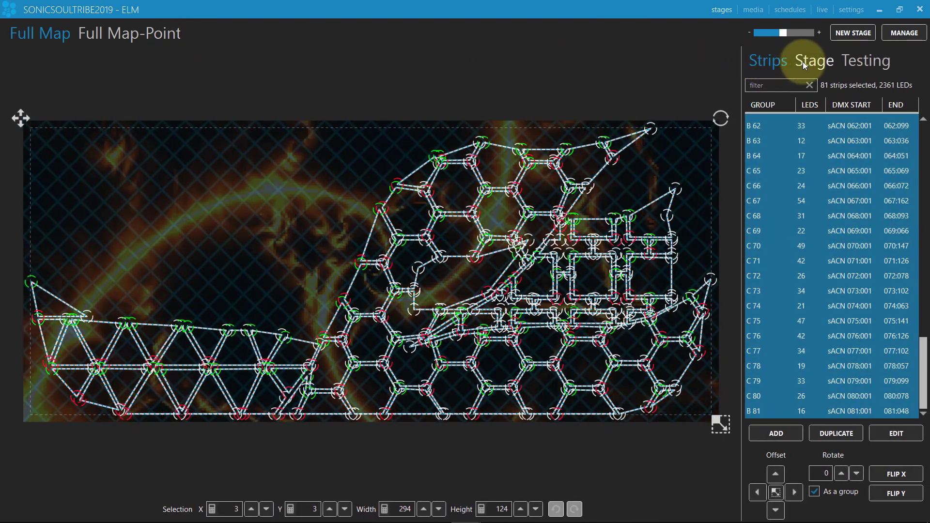
{"action": "left_click", "coordinate": [803, 62]}
{"action": "left_click", "coordinate": [782, 277]}
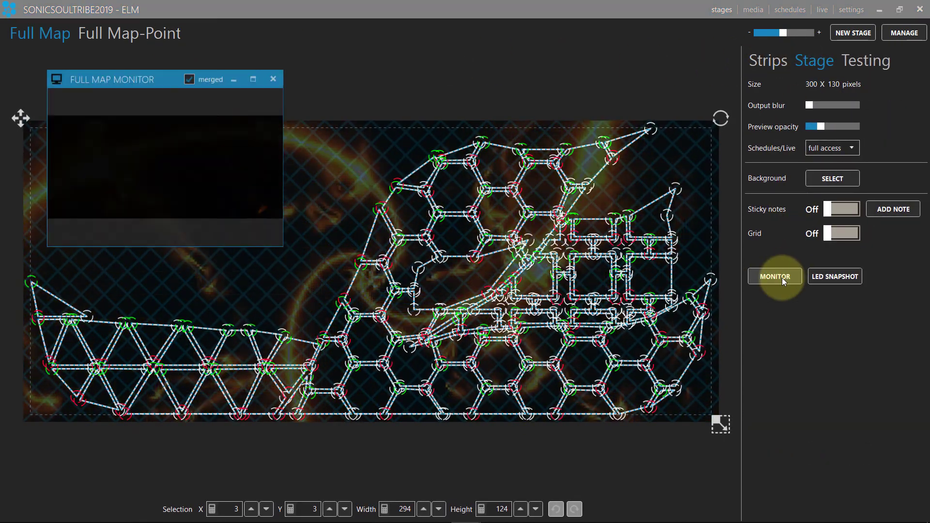